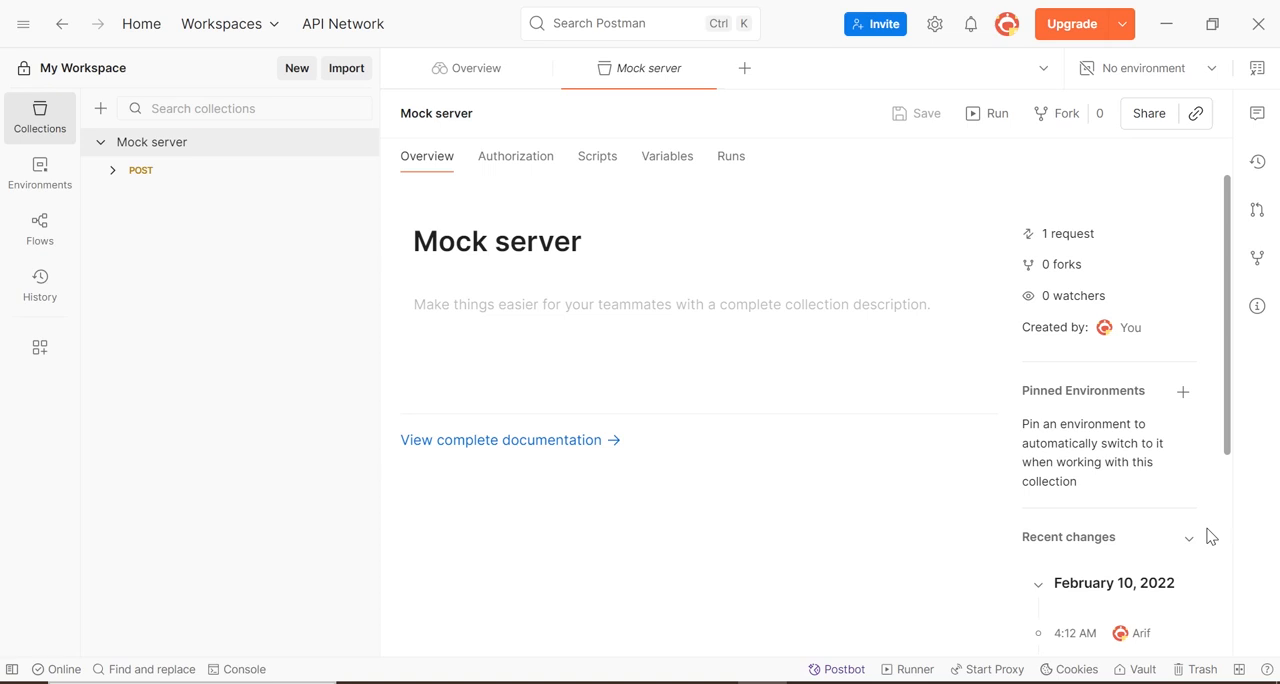
Create a new collection and name it User API
left_click(297, 70)
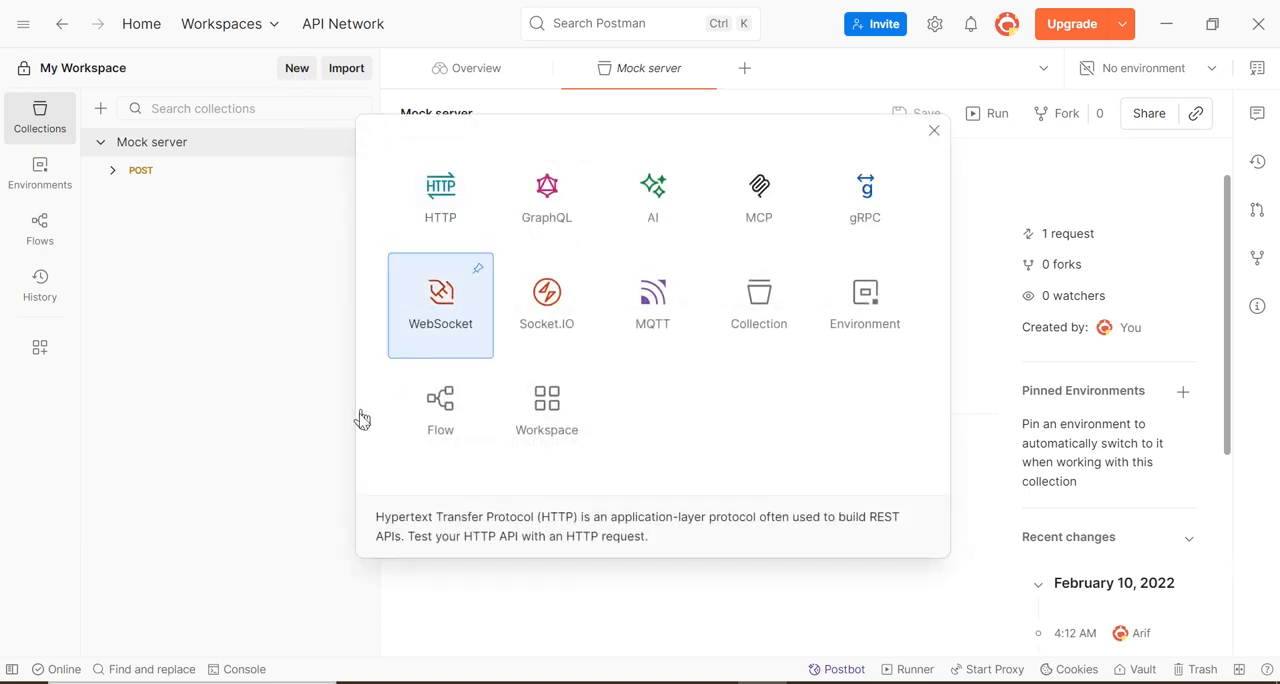
left_click(764, 322)
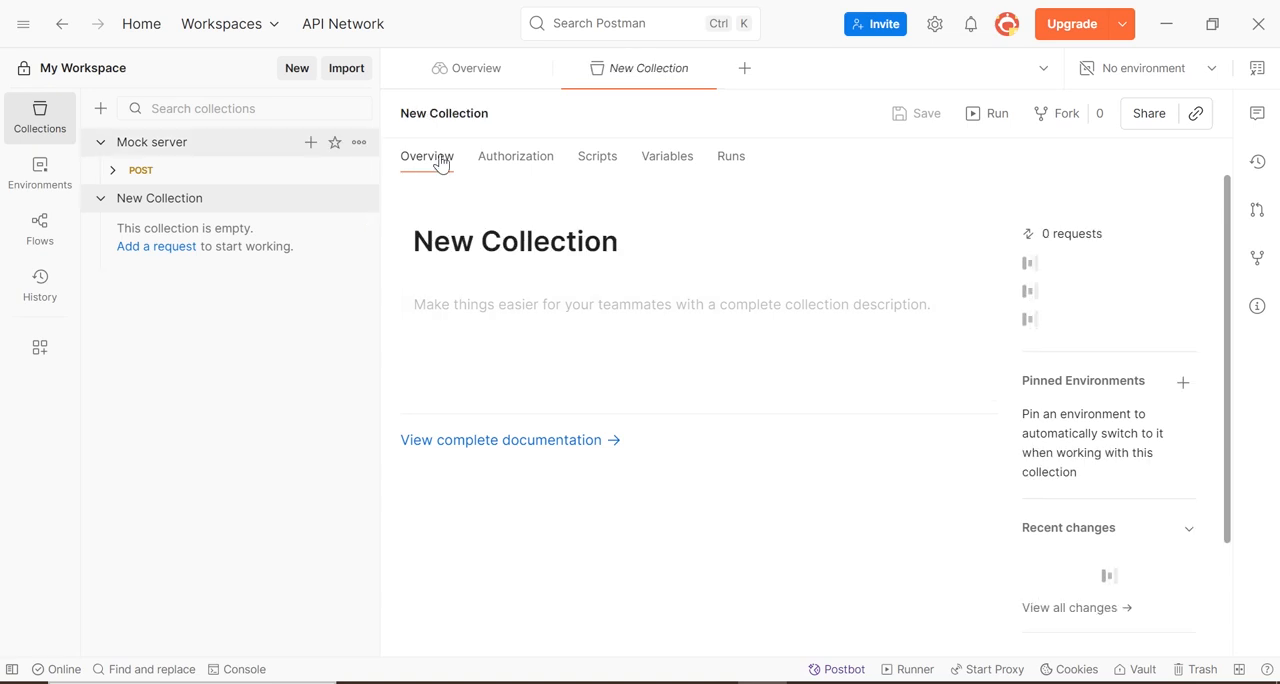
left_click(461, 116)
triple_click(461, 116)
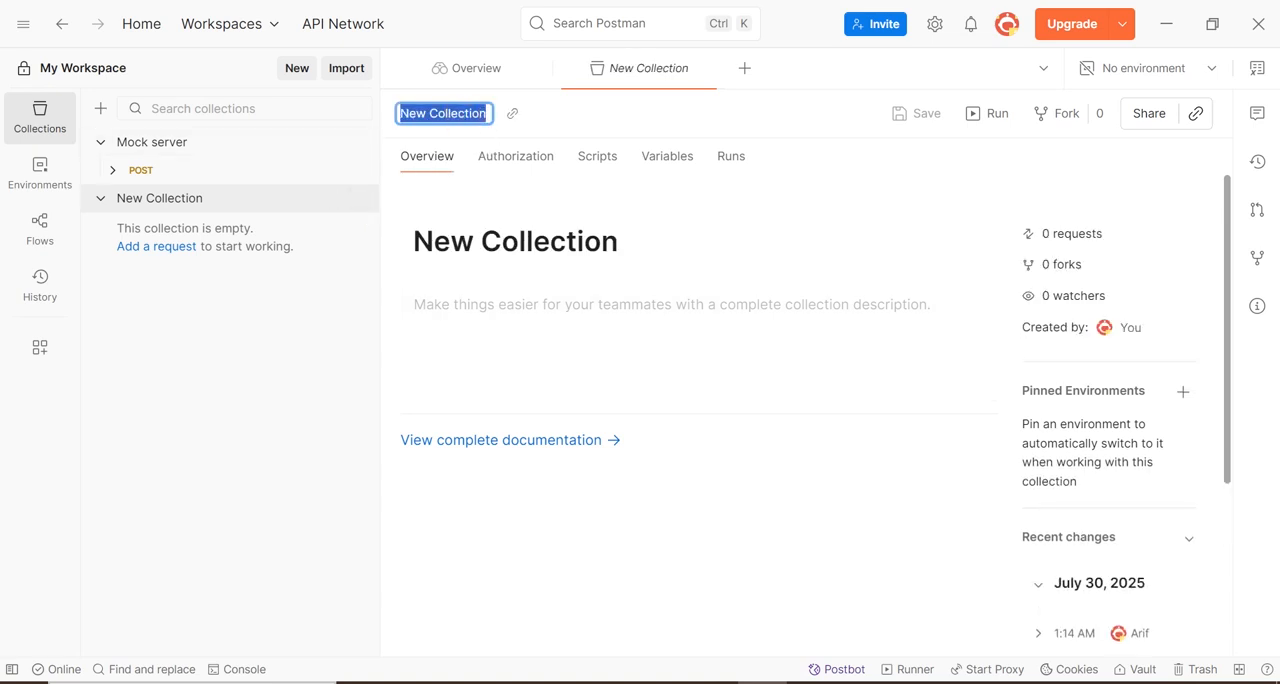
type("Us")
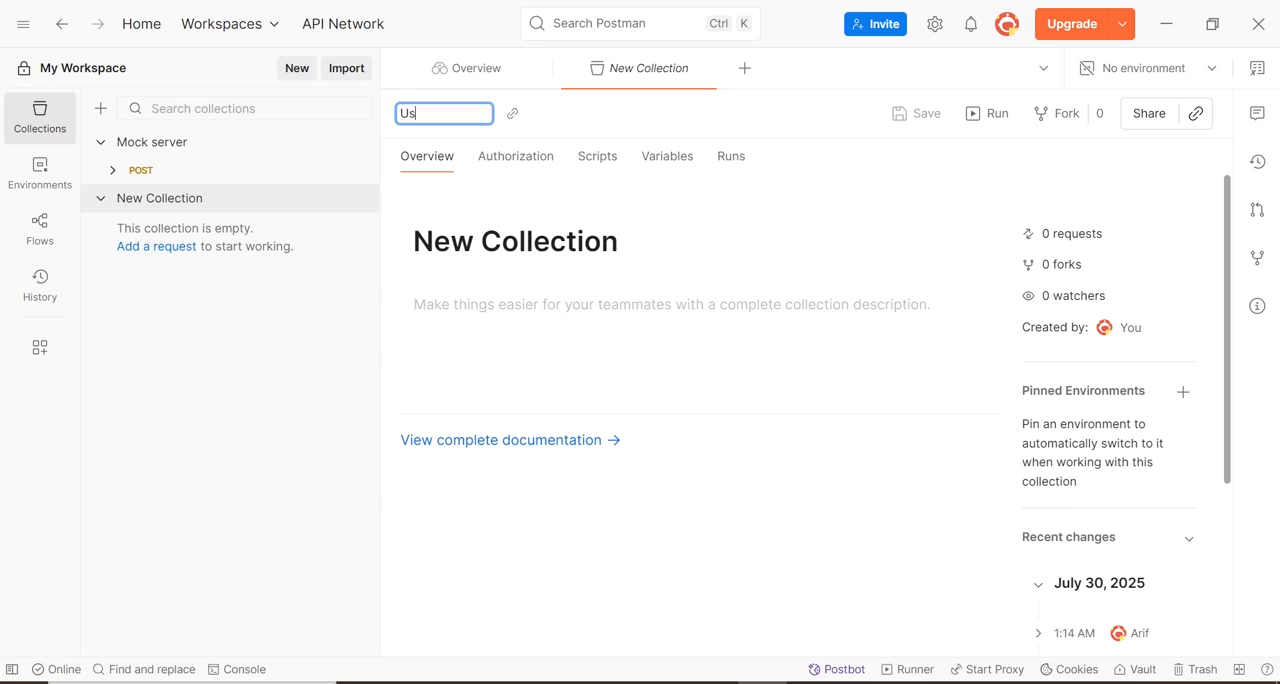
type("er API")
left_click(278, 352)
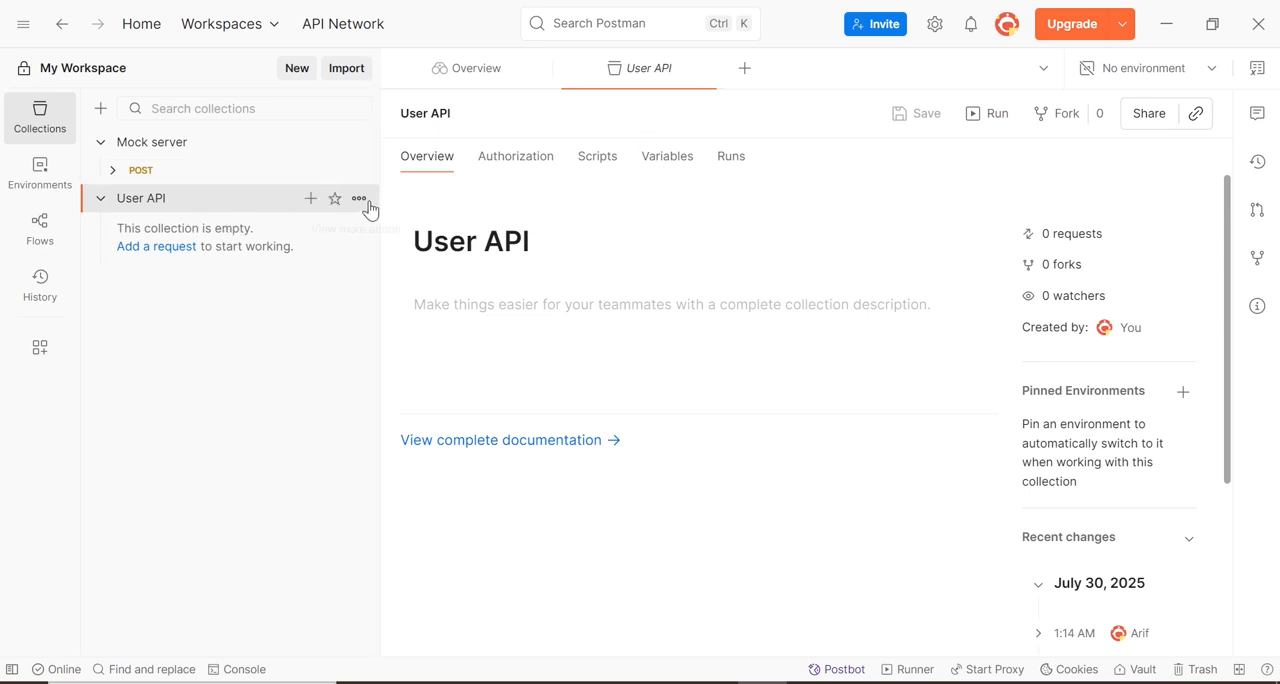
Add a request named Get User List to the User API collection, using the GET method
left_click(367, 207)
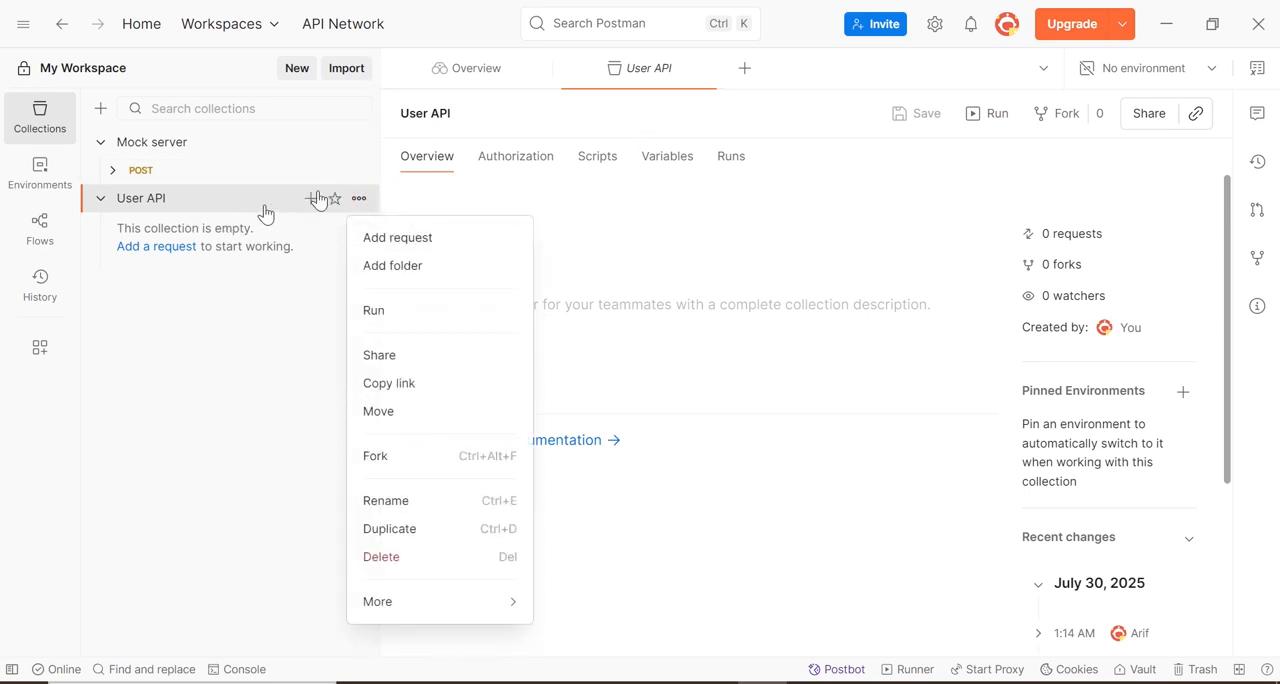
left_click(446, 248)
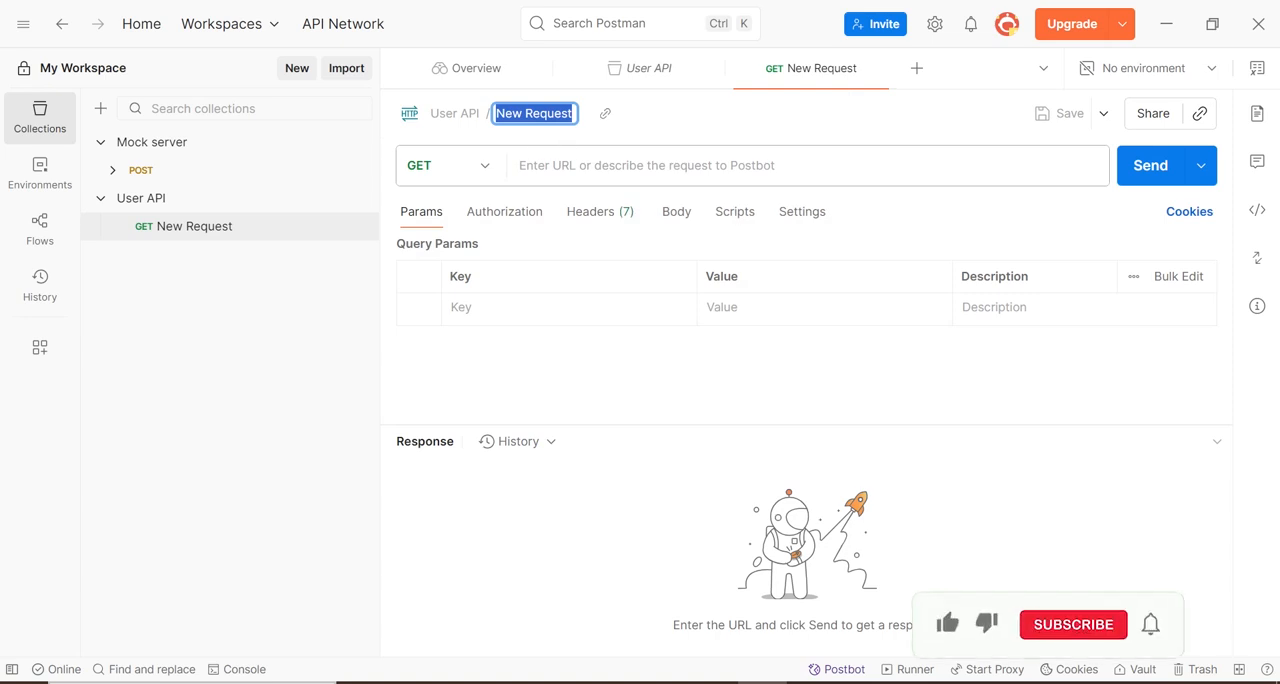
type("Get Us")
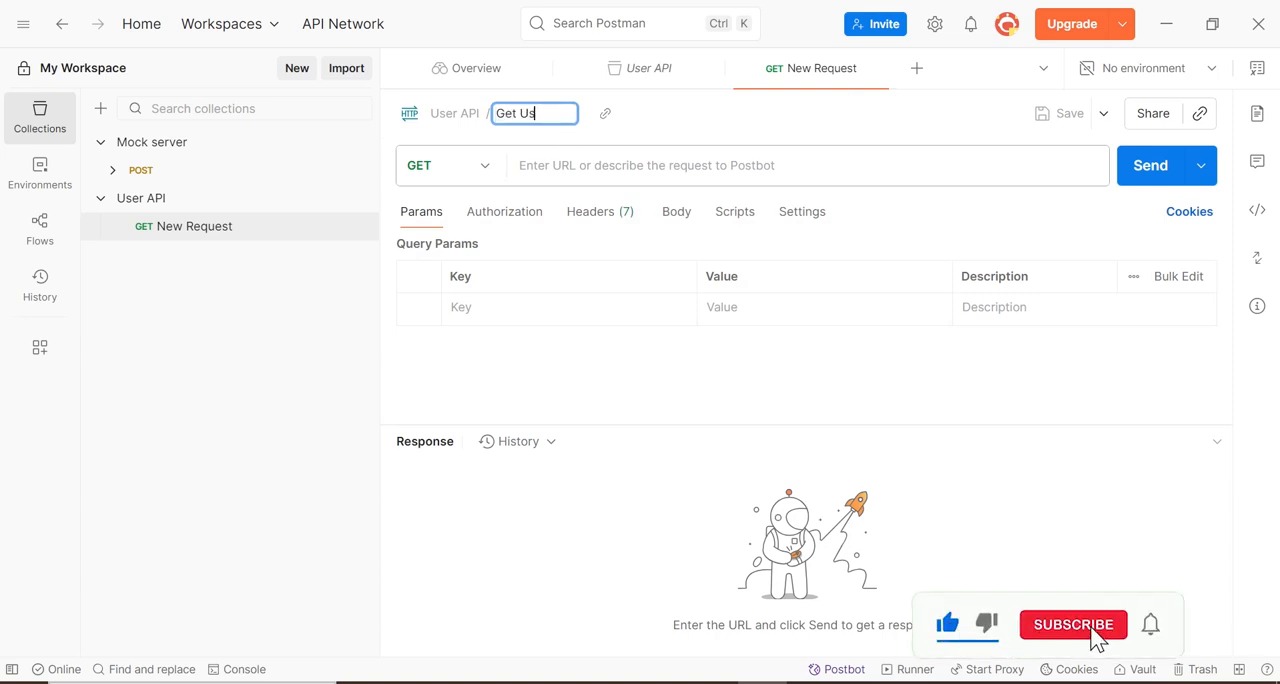
type("er List")
key("Return")
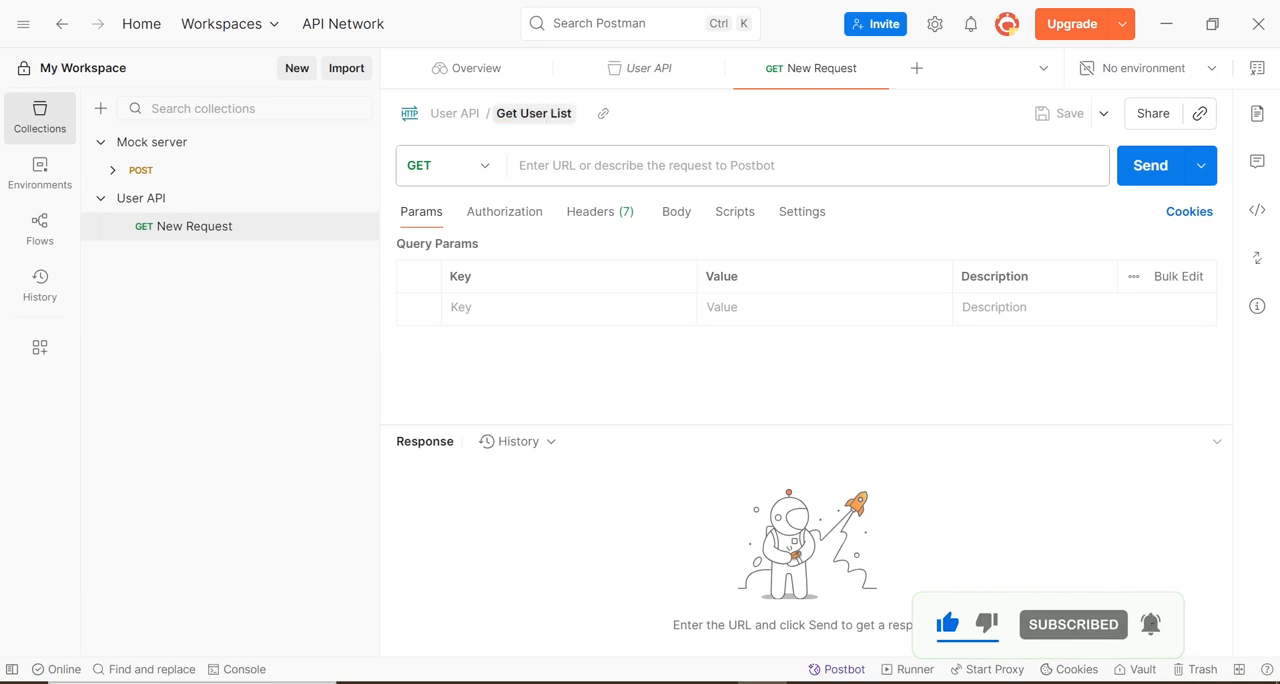
left_click(481, 172)
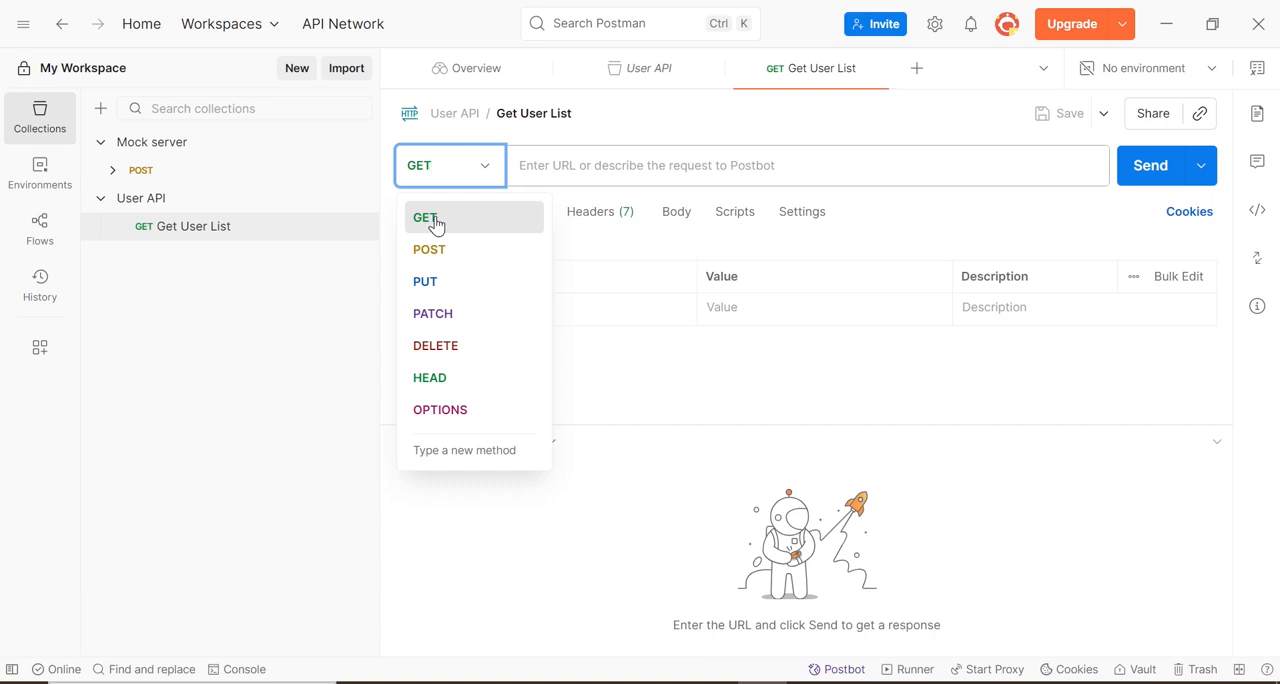
left_click(435, 222)
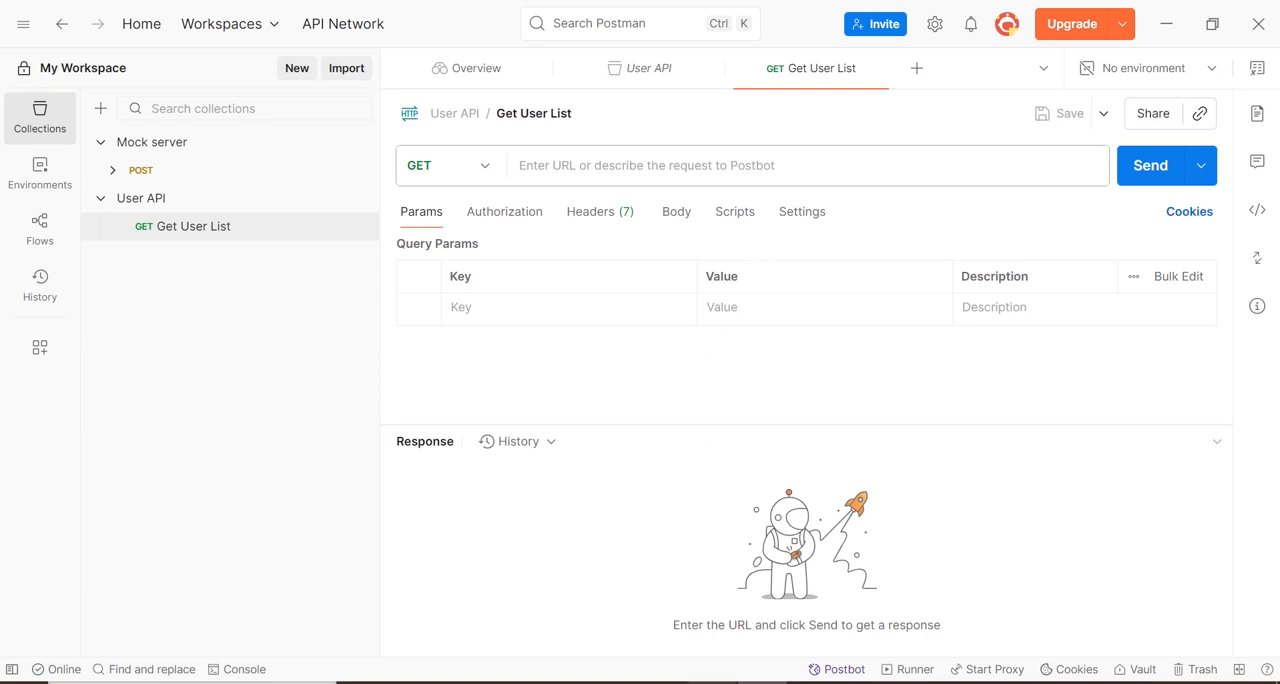
Switch to the browser and copy the Get all users endpoint URL from the DummyJSON documentation
left_click(711, 682)
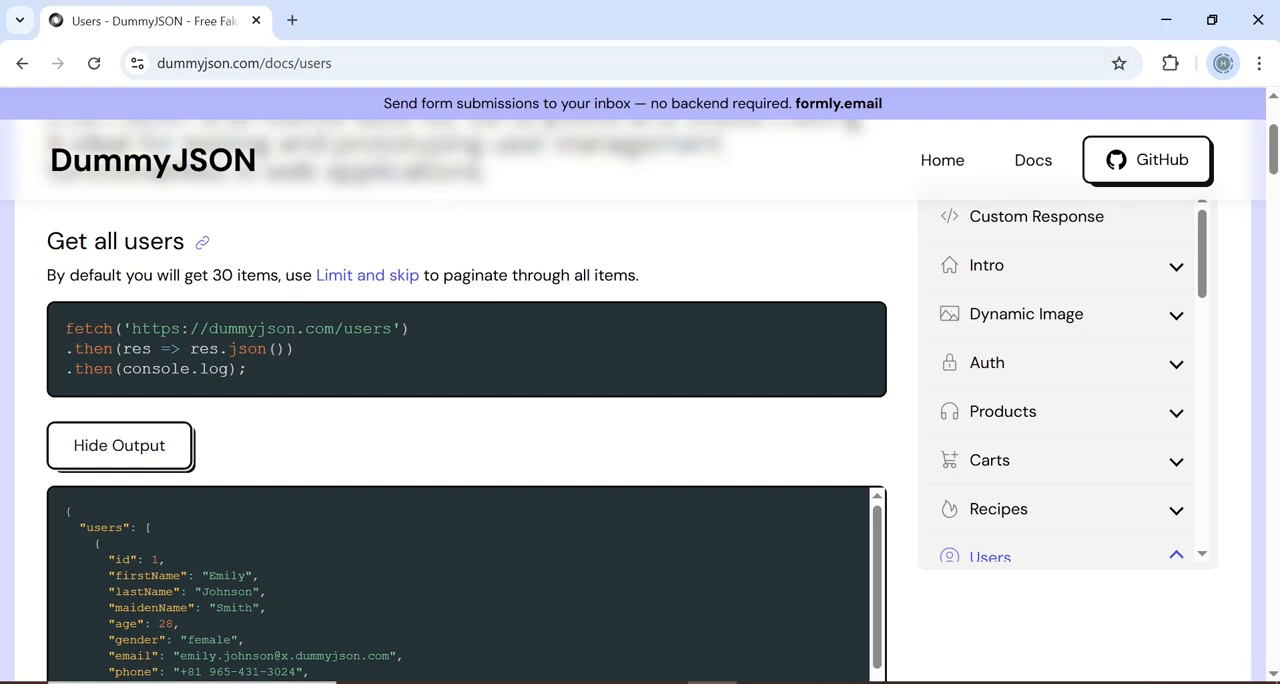
left_click_drag(402, 328, 124, 329)
key("ctrl+c")
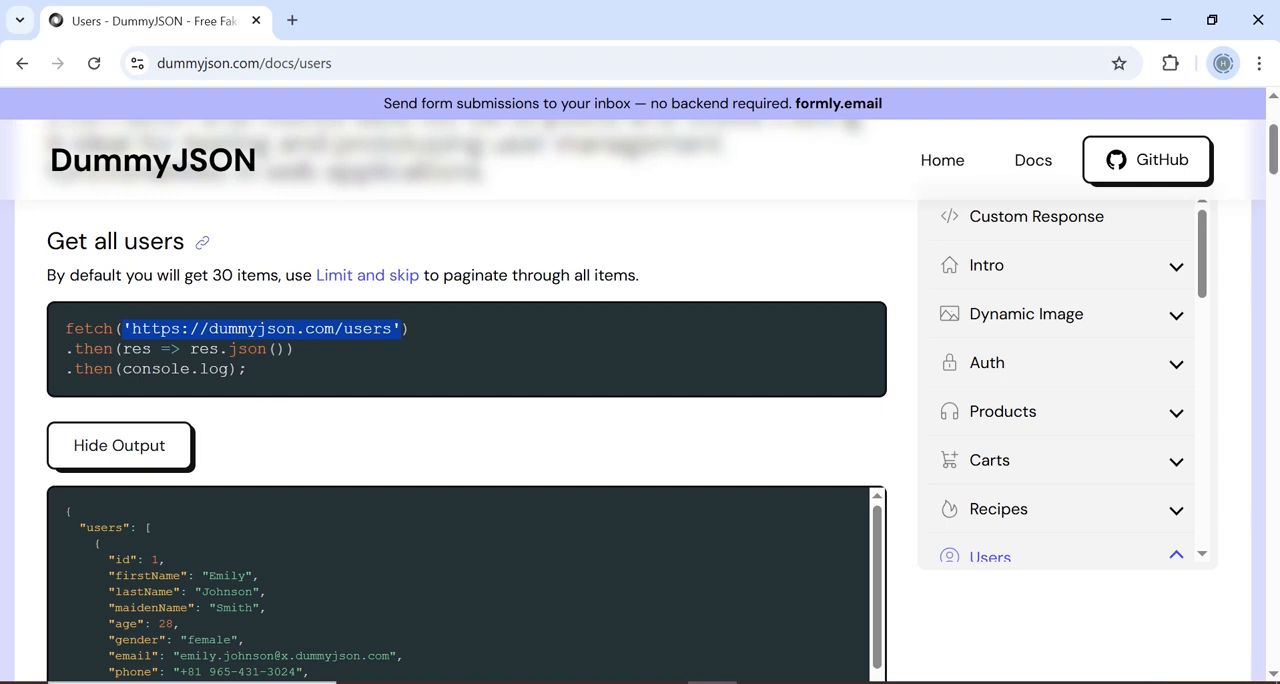
left_click(110, 464)
left_click(95, 460)
key("alt+Tab")
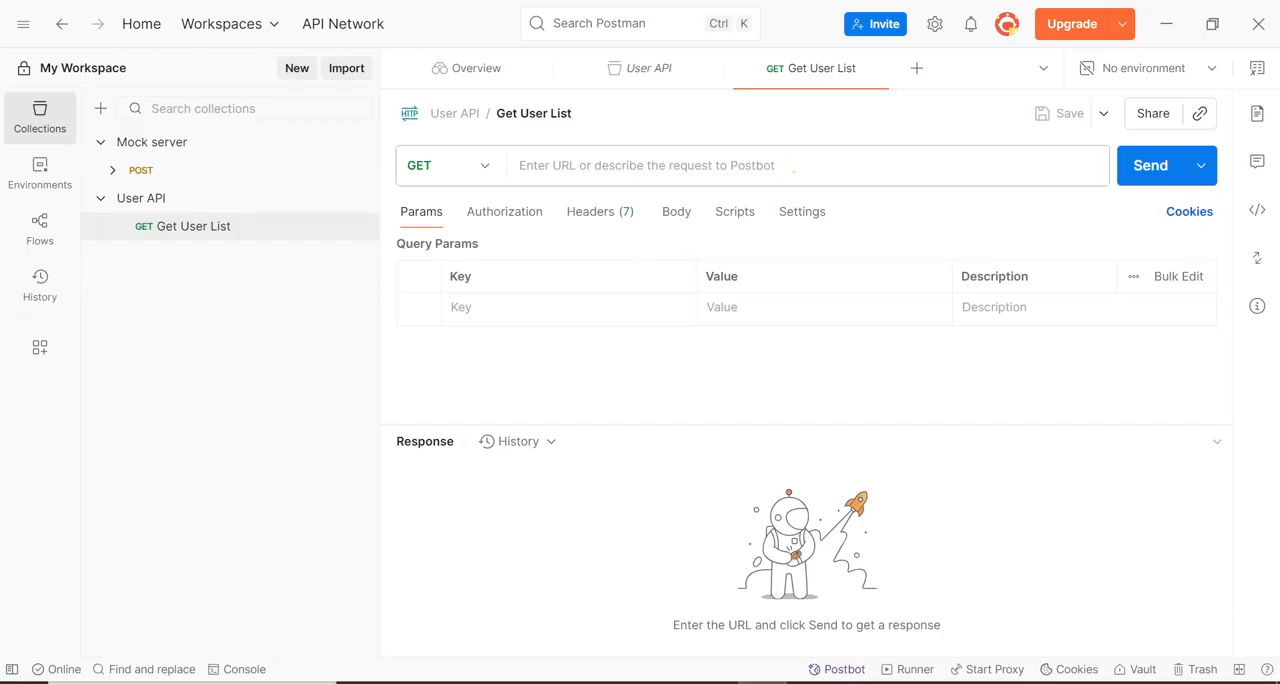
left_click(793, 170)
key("ctrl+v")
left_click(792, 166)
key("Left")
key("Left")
key("Left")
key("Left")
key("Left")
key("Left")
key("Left")
key("Left")
key("Left")
key("Left")
key("Left")
key("Left")
key("Left")
key("Left")
key("Left")
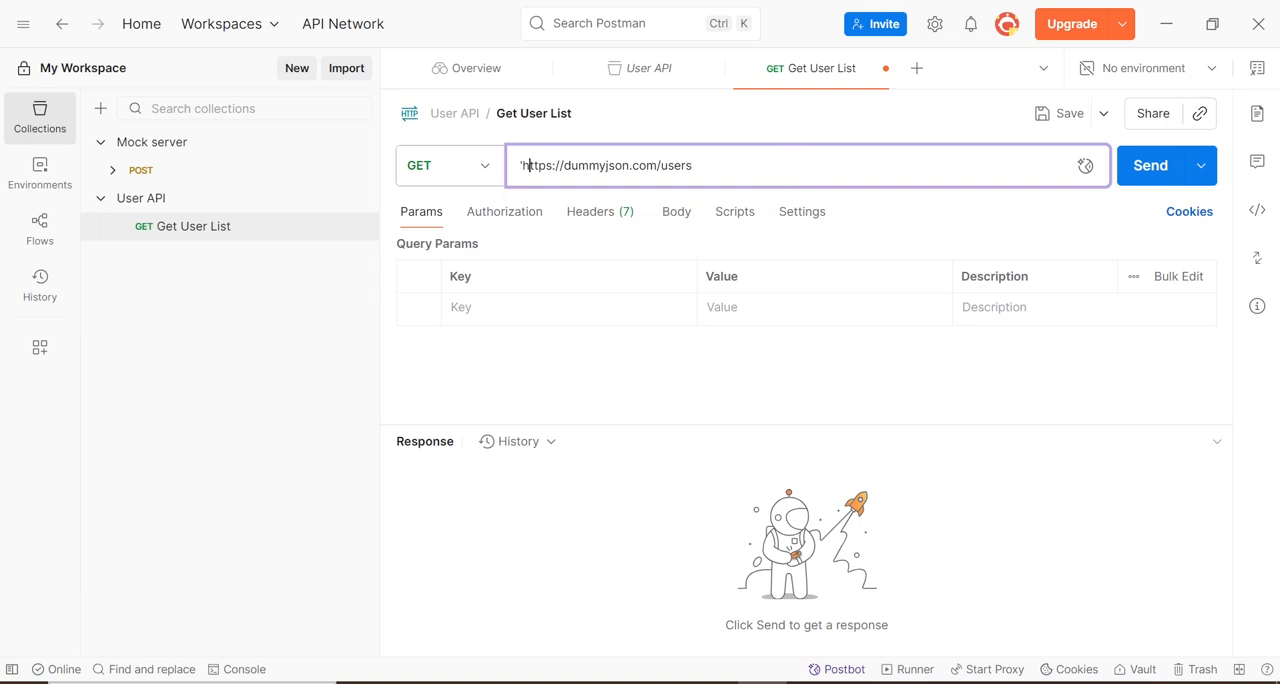
key("BackSpace")
Send the Get User List request and examine the response status and returned user data
left_click(1162, 165)
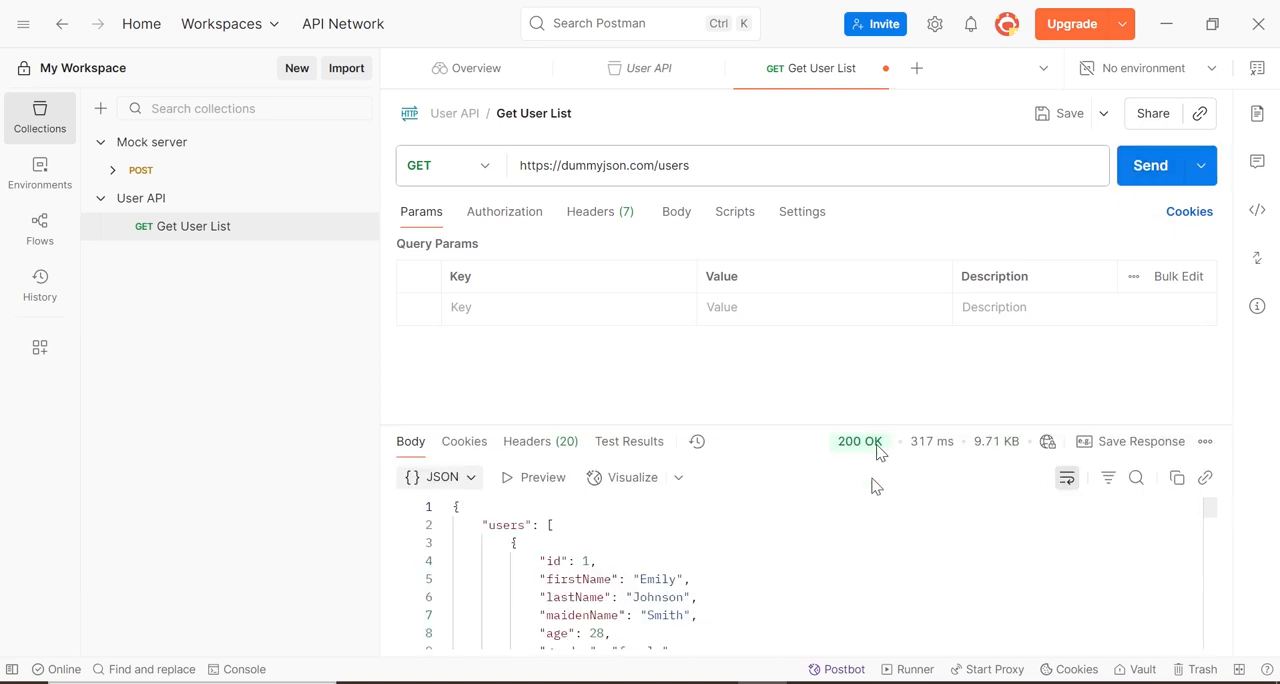
mouse_move(862, 445)
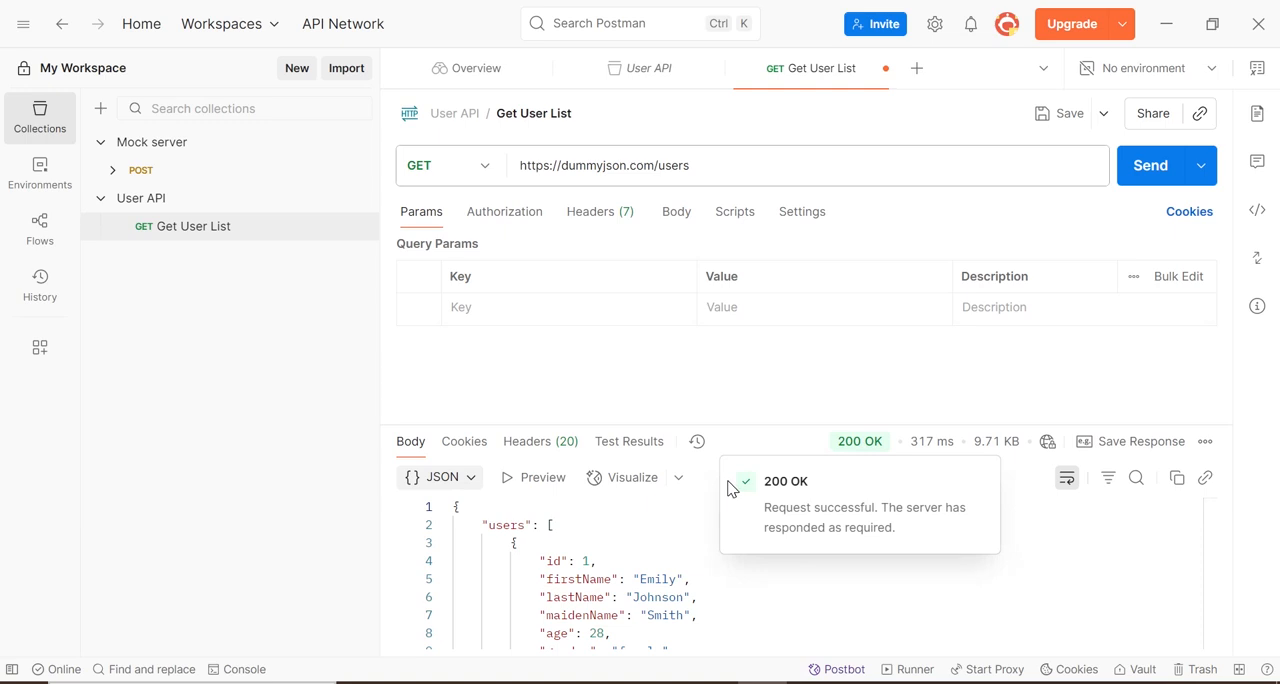
left_click_drag(487, 525, 698, 597)
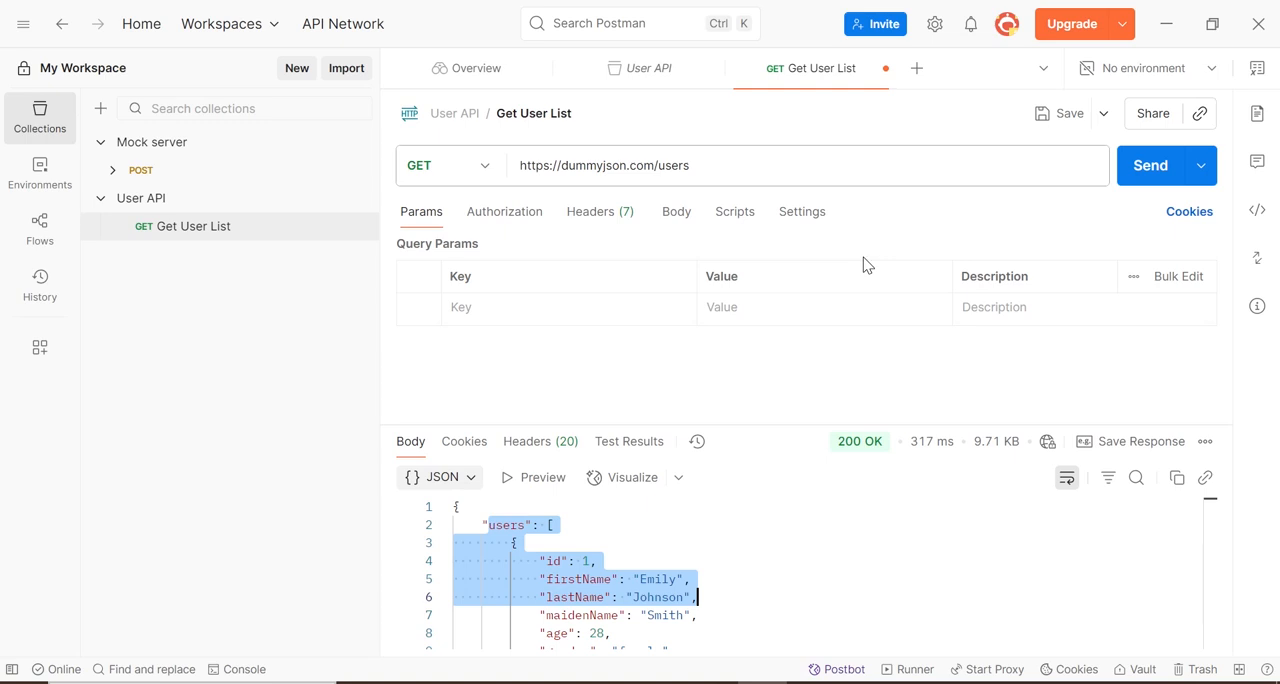
Open a Command Prompt, install Newman globally with npm install -g newman, and minimize the window
key("super+r")
type("cmd")
key("Return")
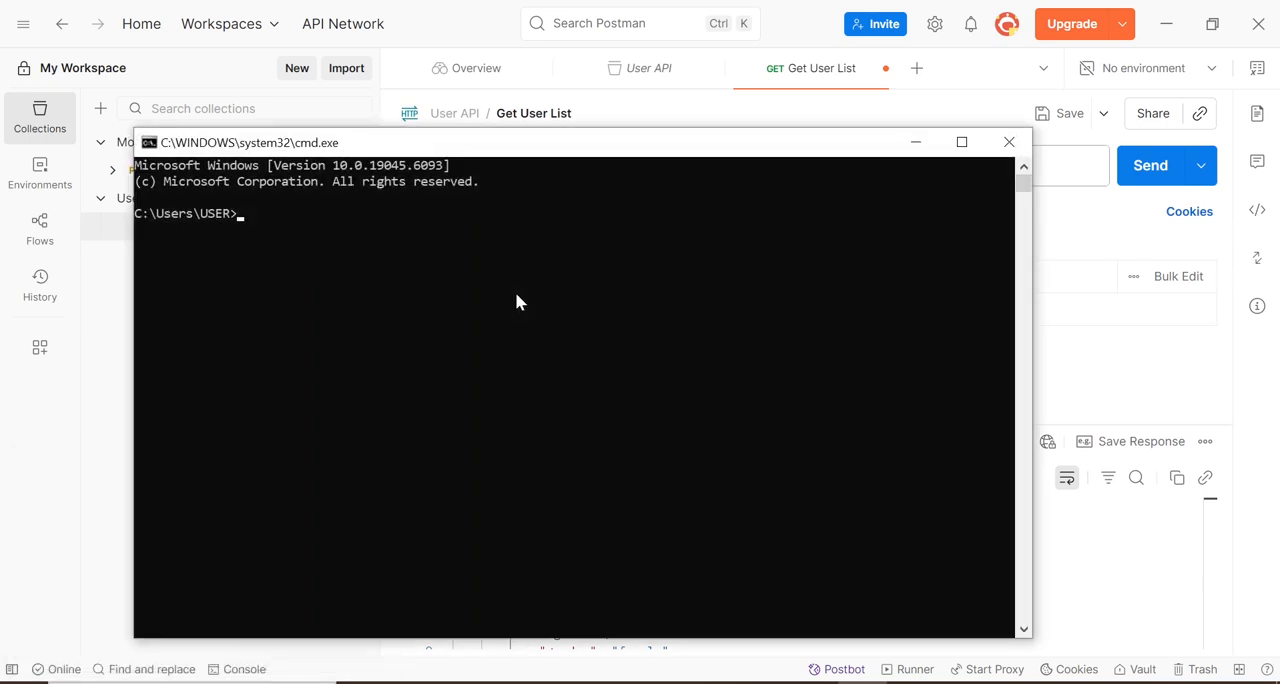
type("npm install -g newman")
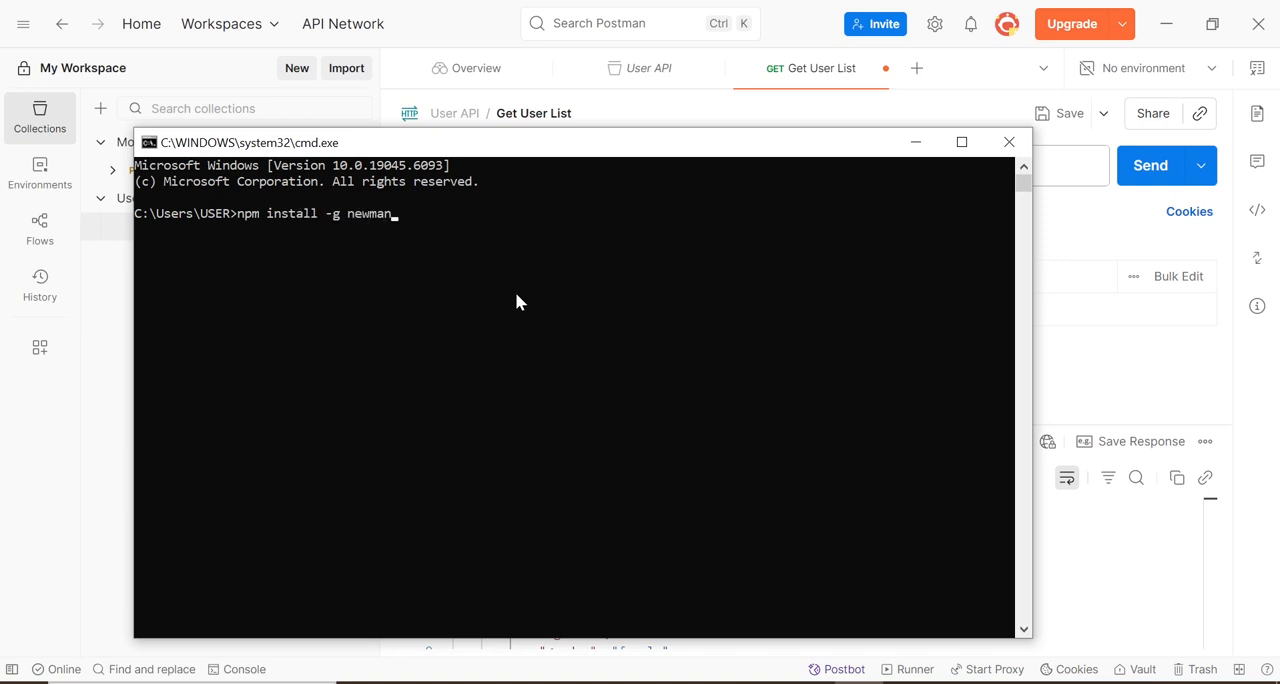
key("Return")
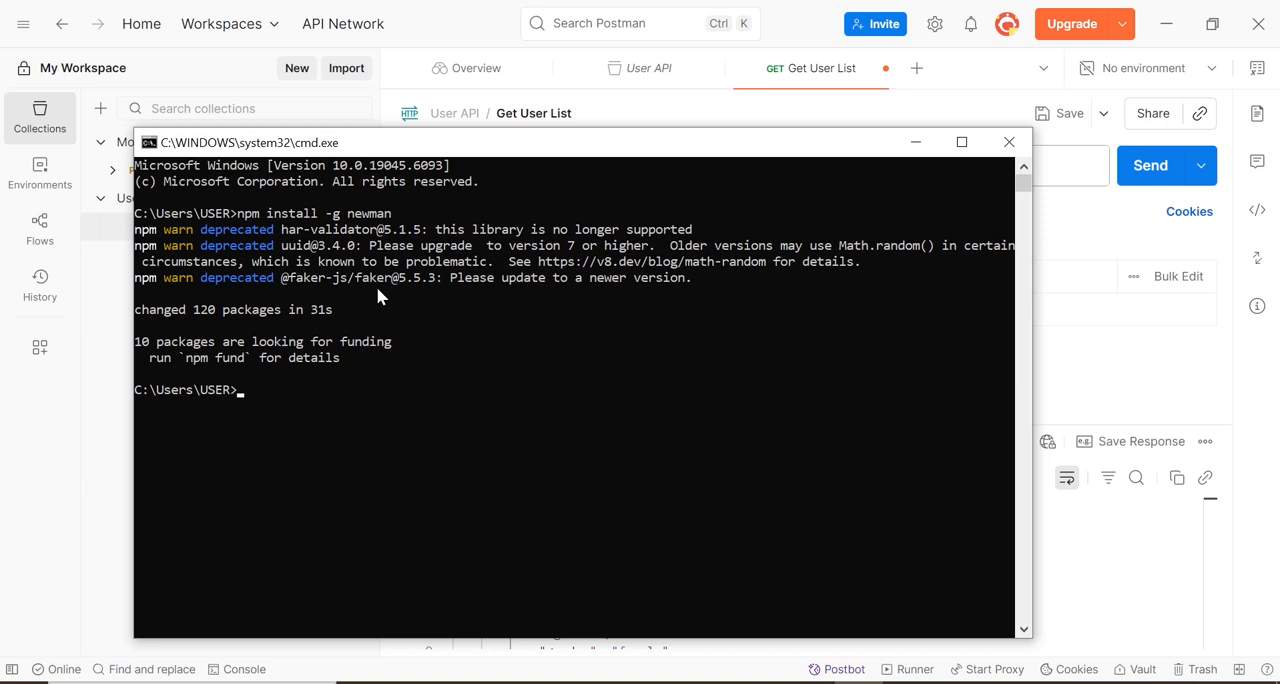
left_click(916, 150)
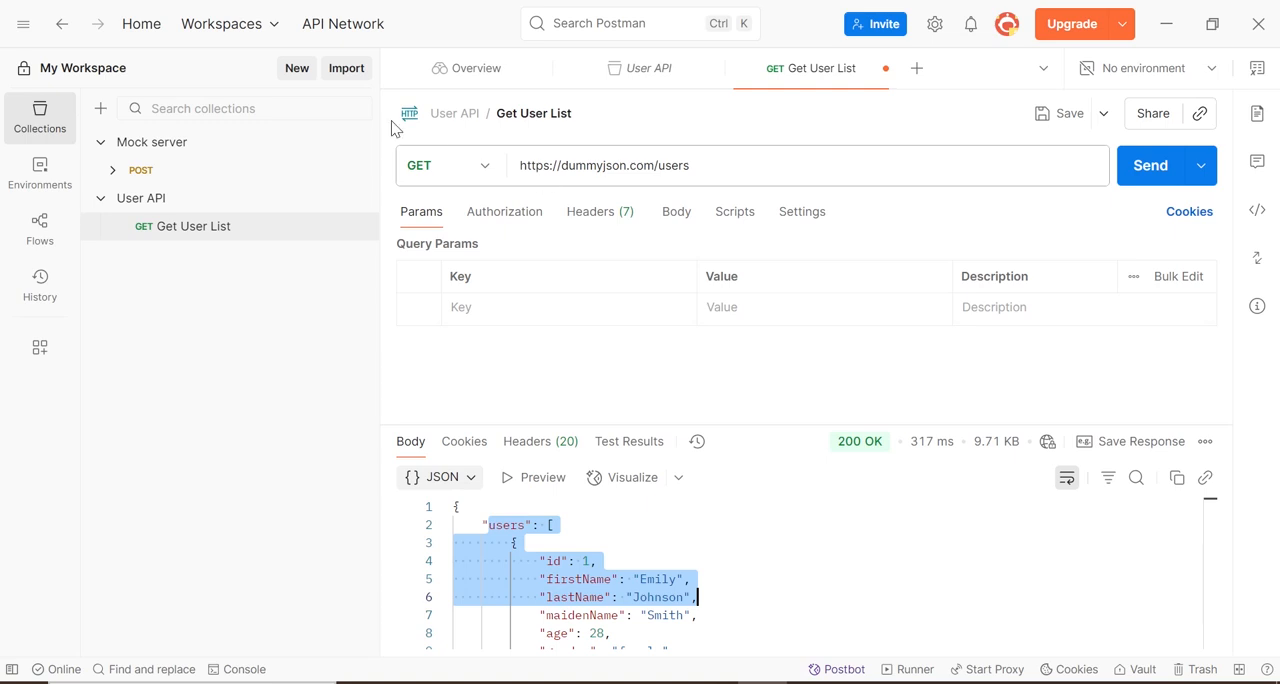
left_click(359, 200)
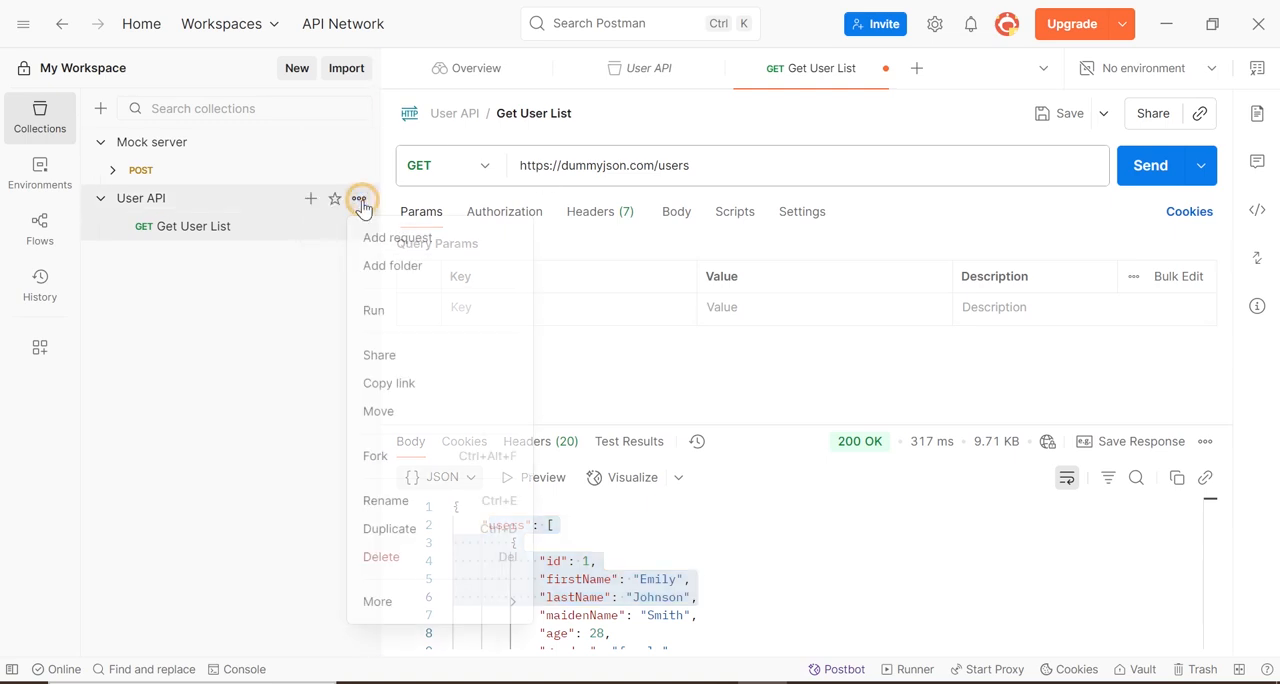
left_click(393, 360)
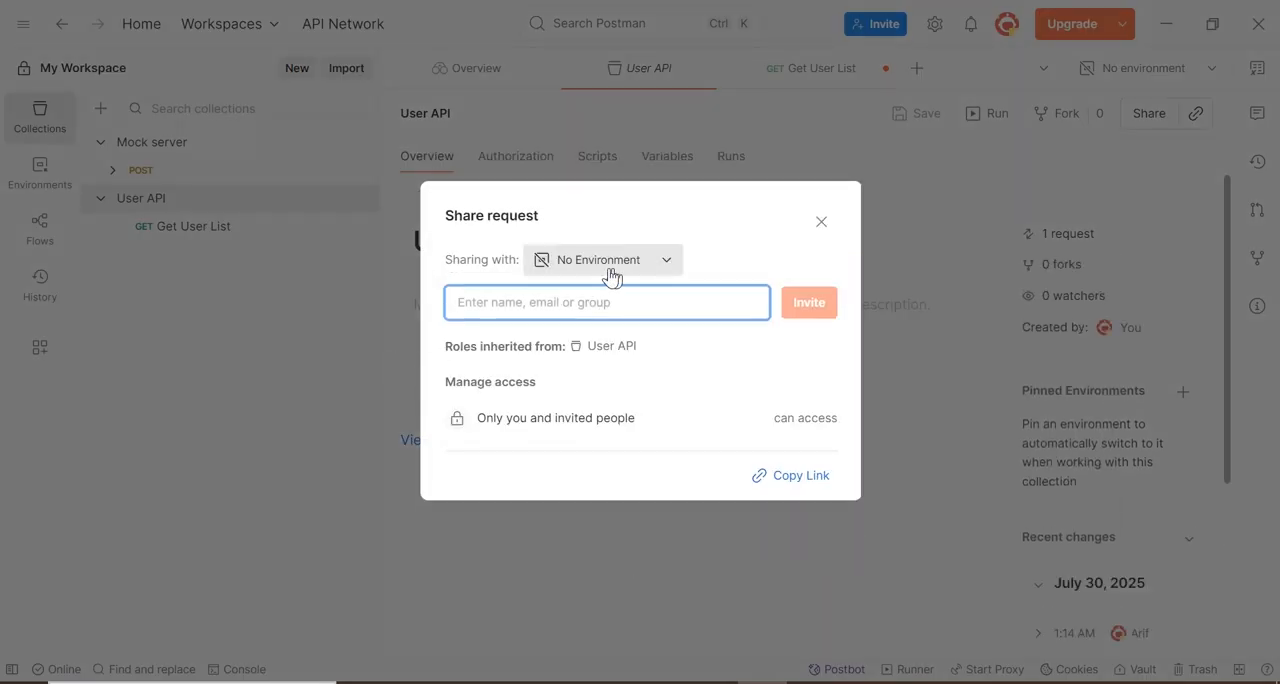
left_click(662, 266)
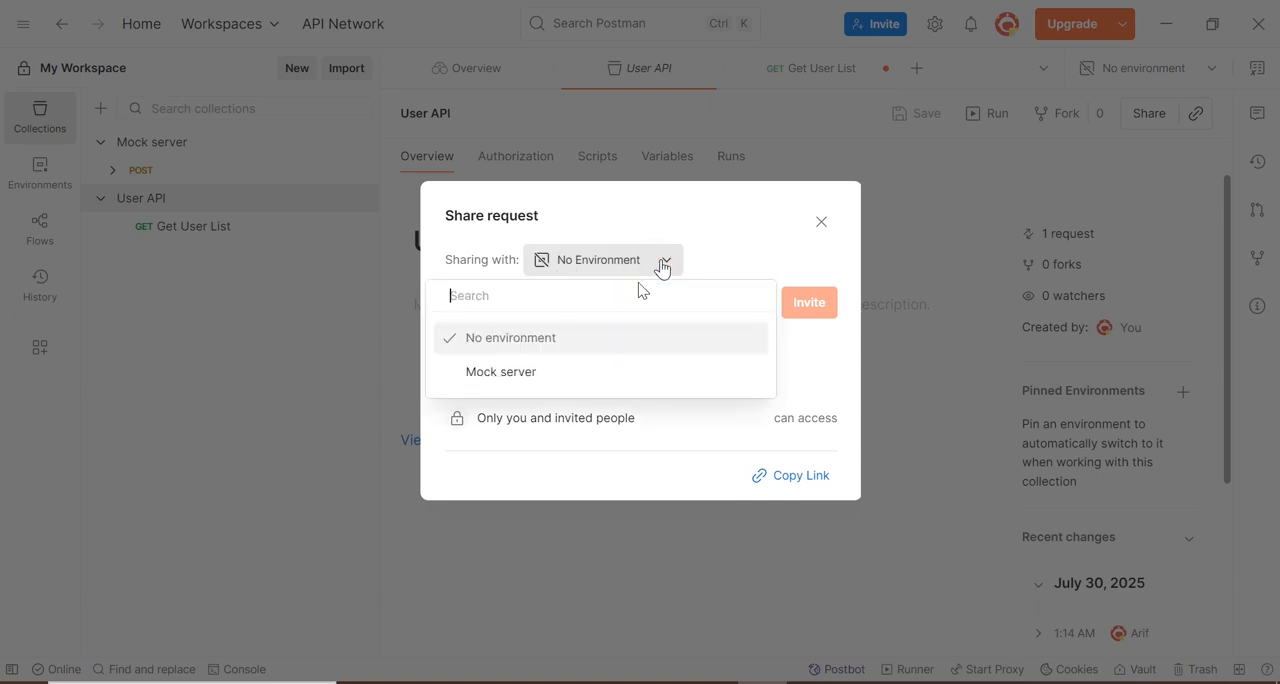
left_click(720, 214)
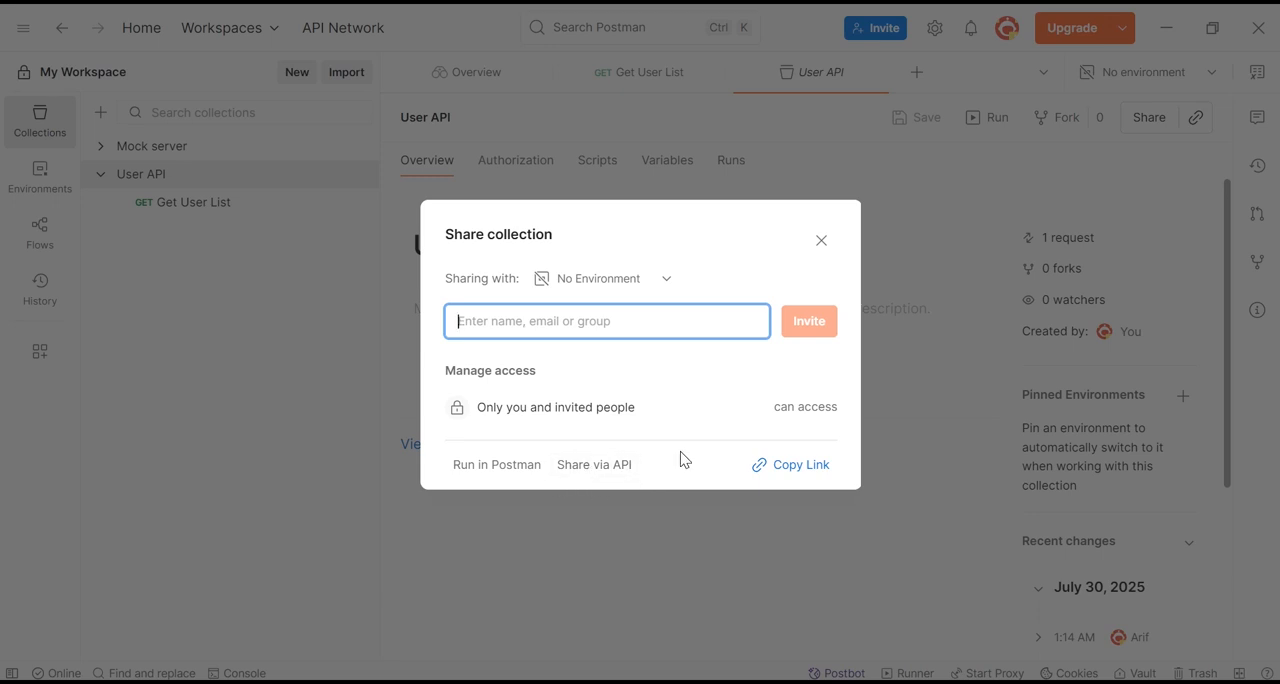
left_click(822, 242)
left_click(220, 201)
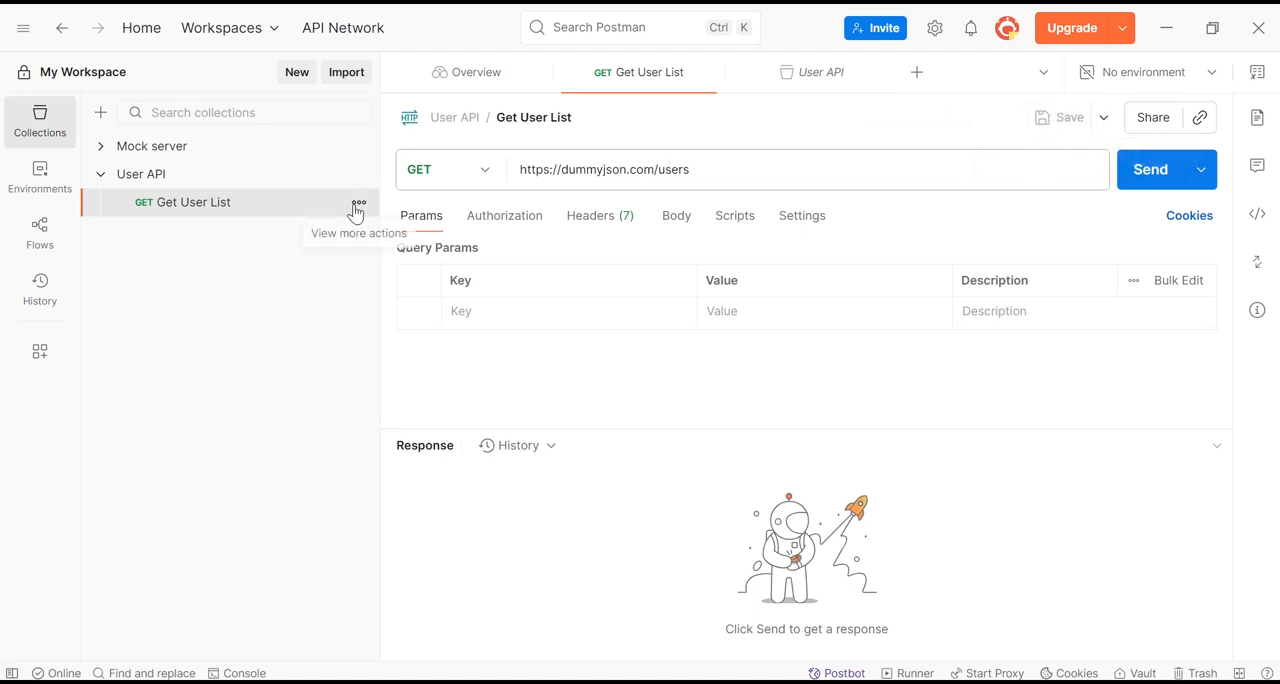
left_click(359, 175)
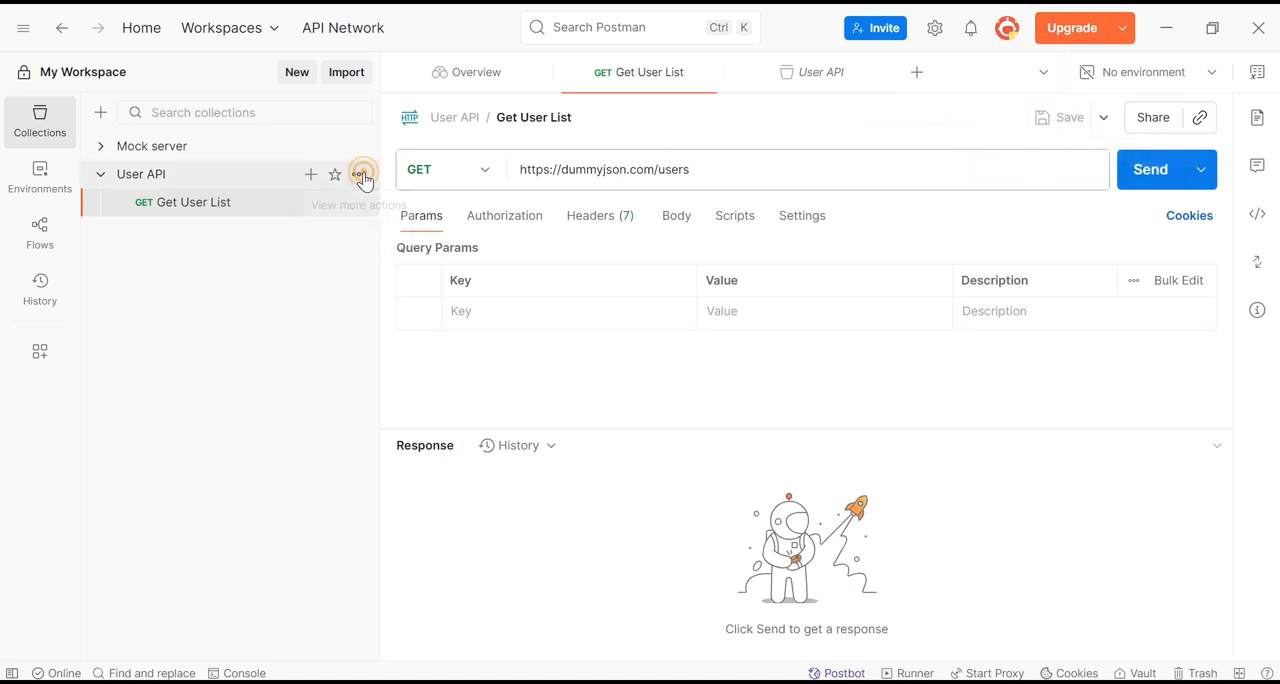
left_click(370, 333)
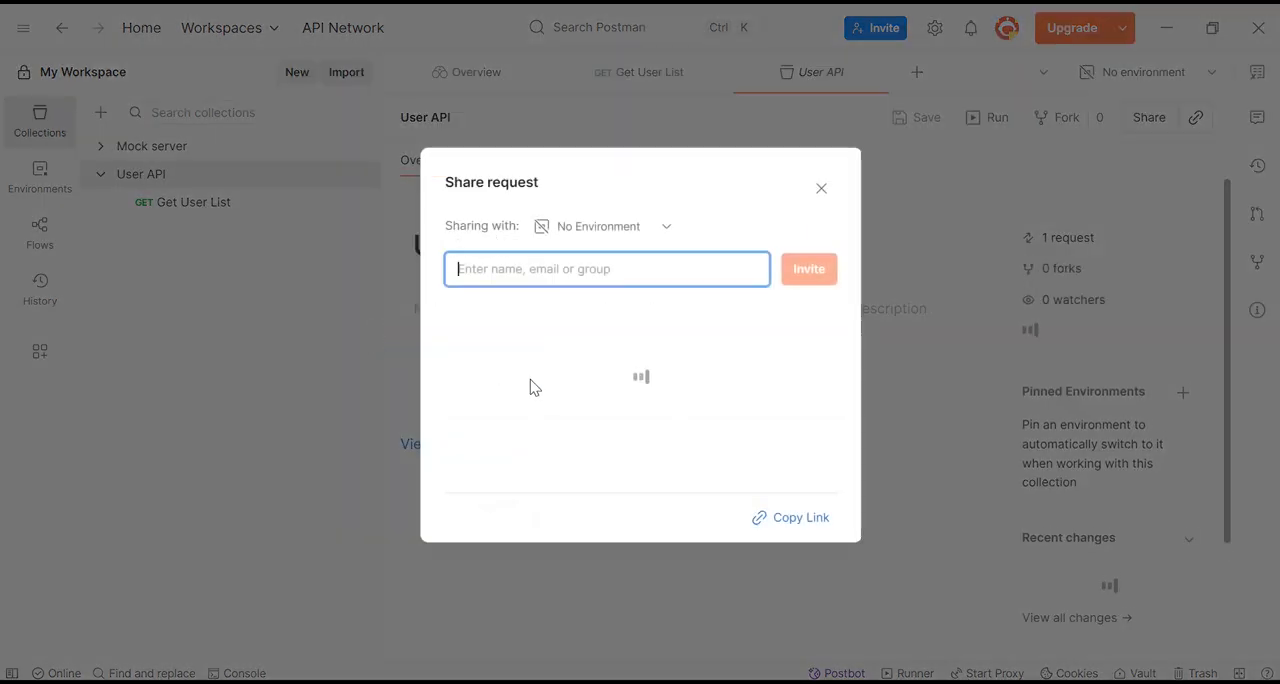
left_click(822, 228)
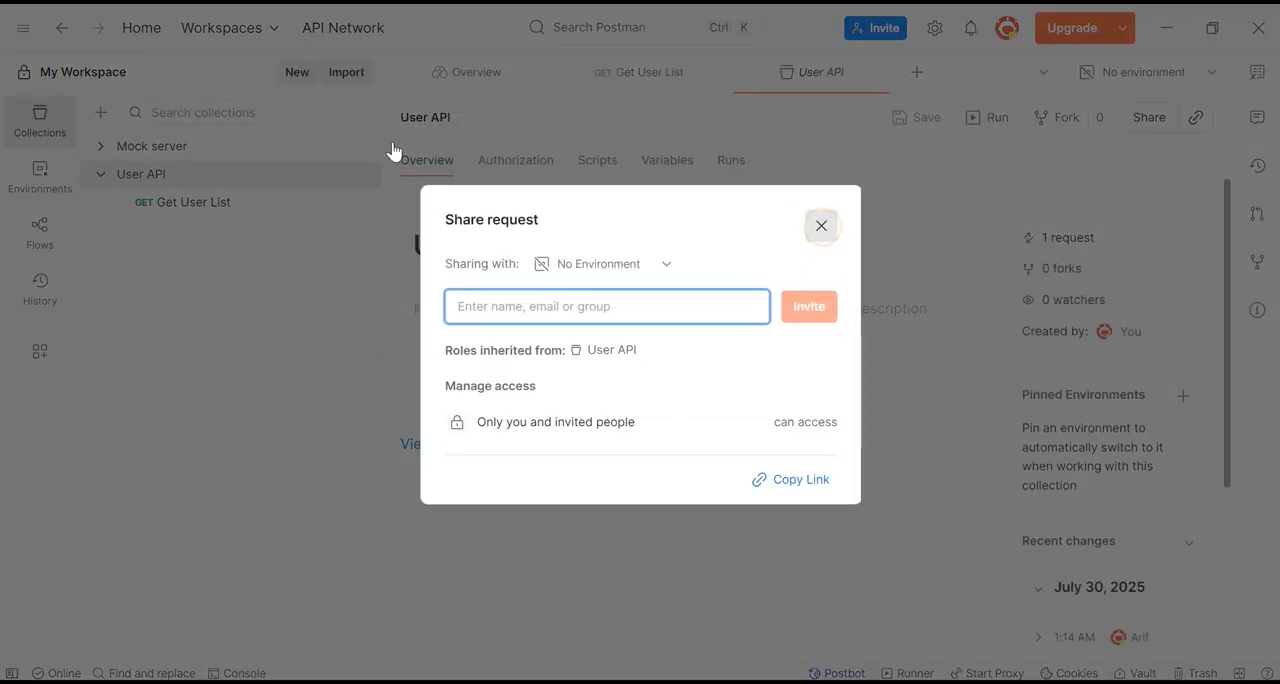
Share the User API collection via API and copy its collection JSON link with the access key
left_click(359, 176)
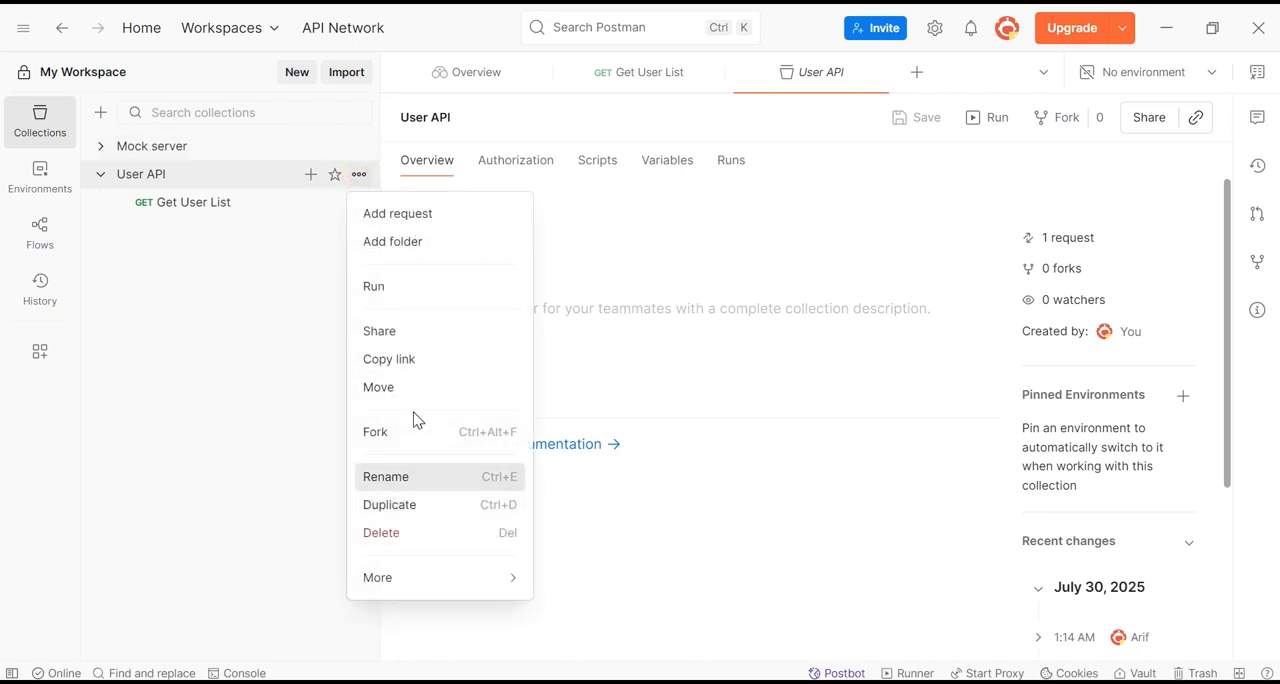
left_click(398, 340)
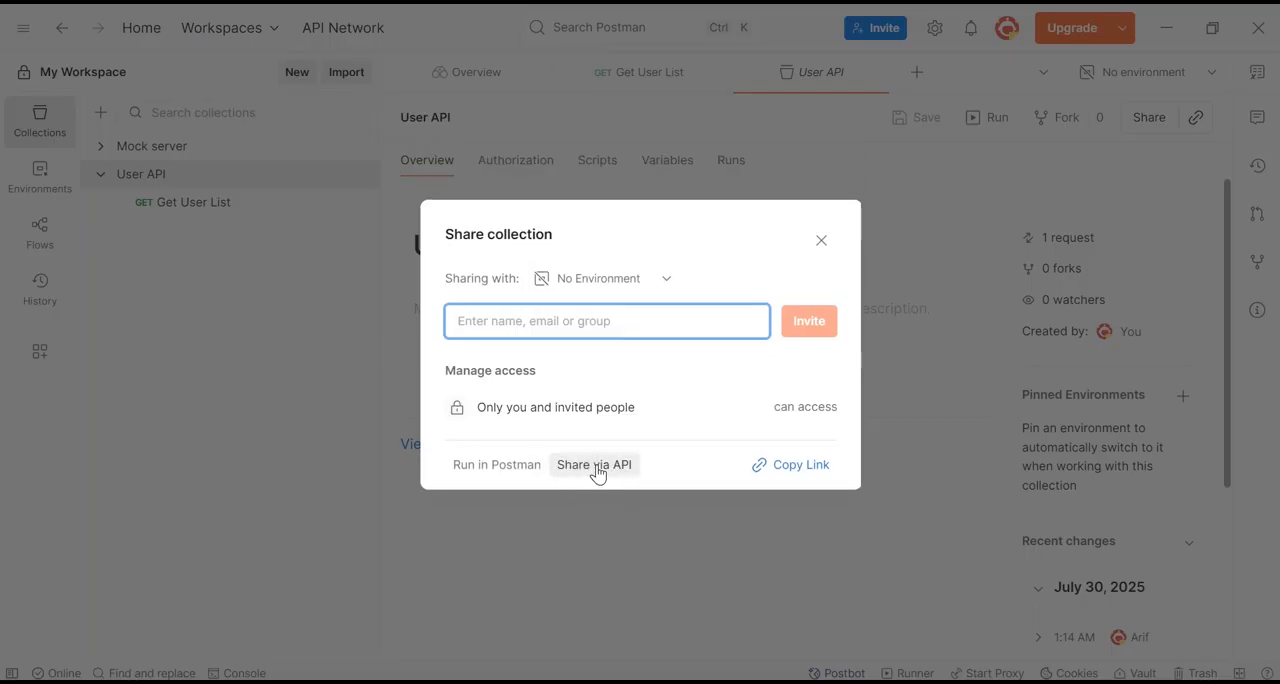
left_click(624, 474)
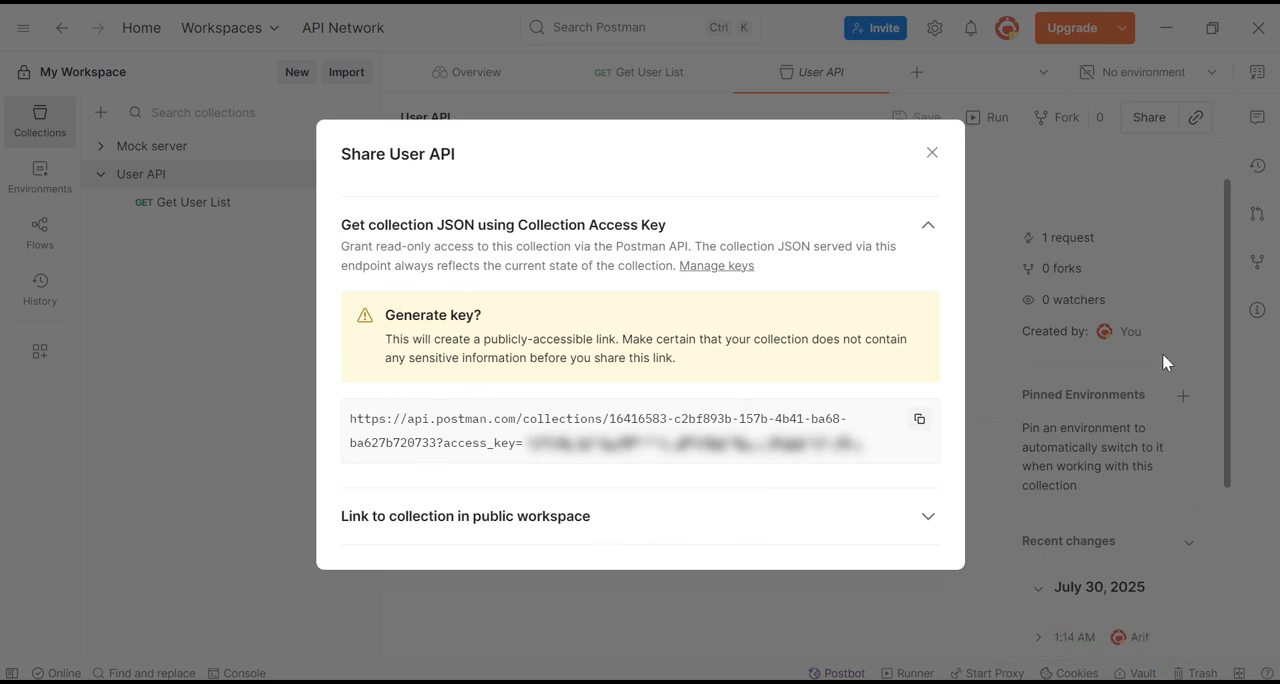
left_click(921, 417)
Open a new Command Prompt and check the installed Newman version with newman --version
key("super+r")
type("cmd")
key("Return")
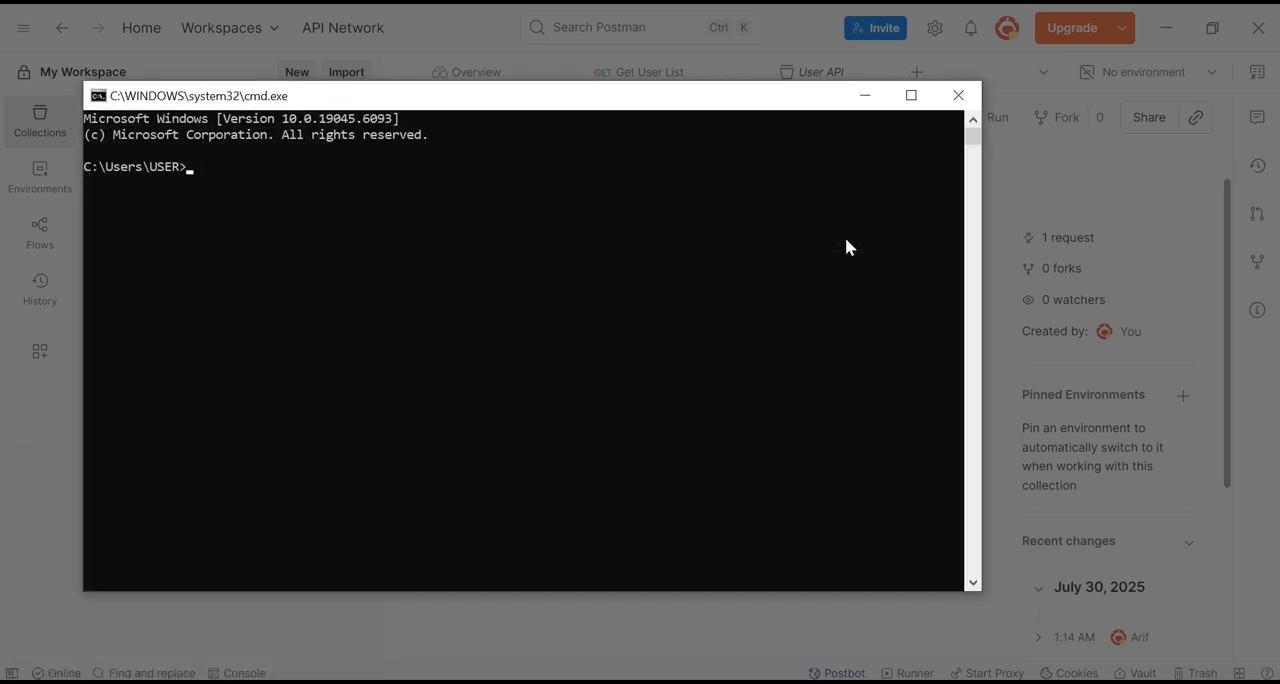
type("newman --version")
key("Return")
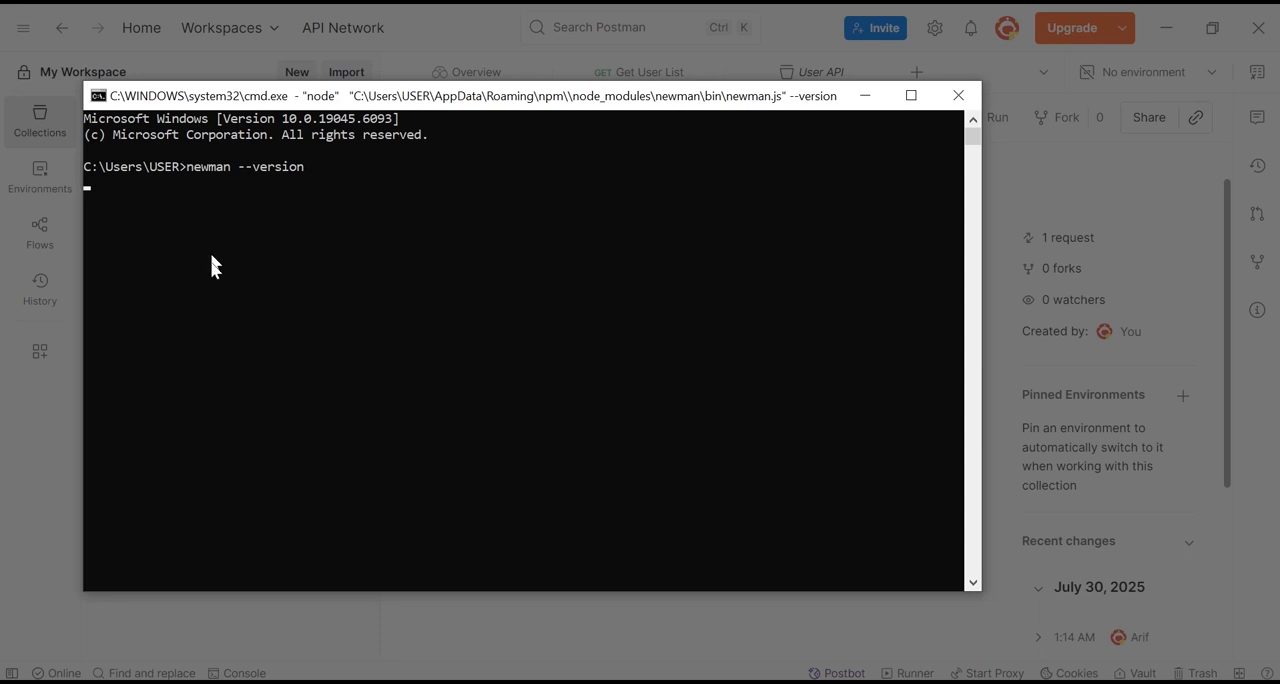
left_click_drag(136, 187, 77, 186)
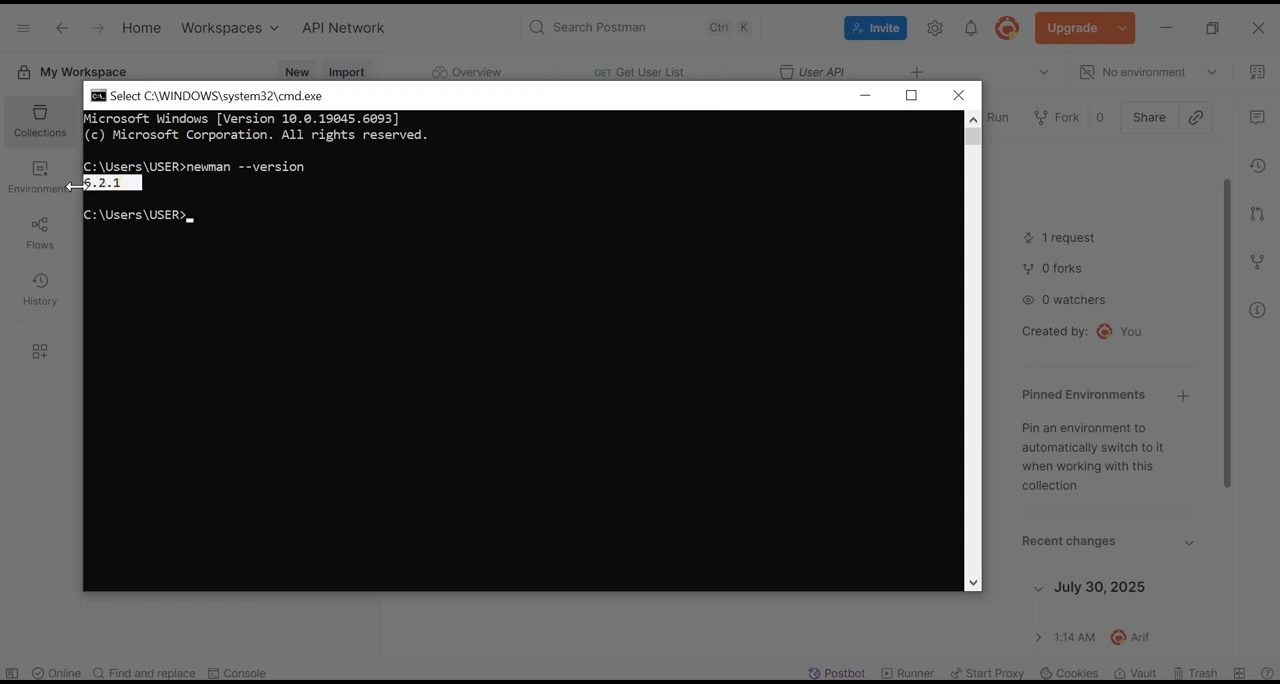
left_click(194, 221)
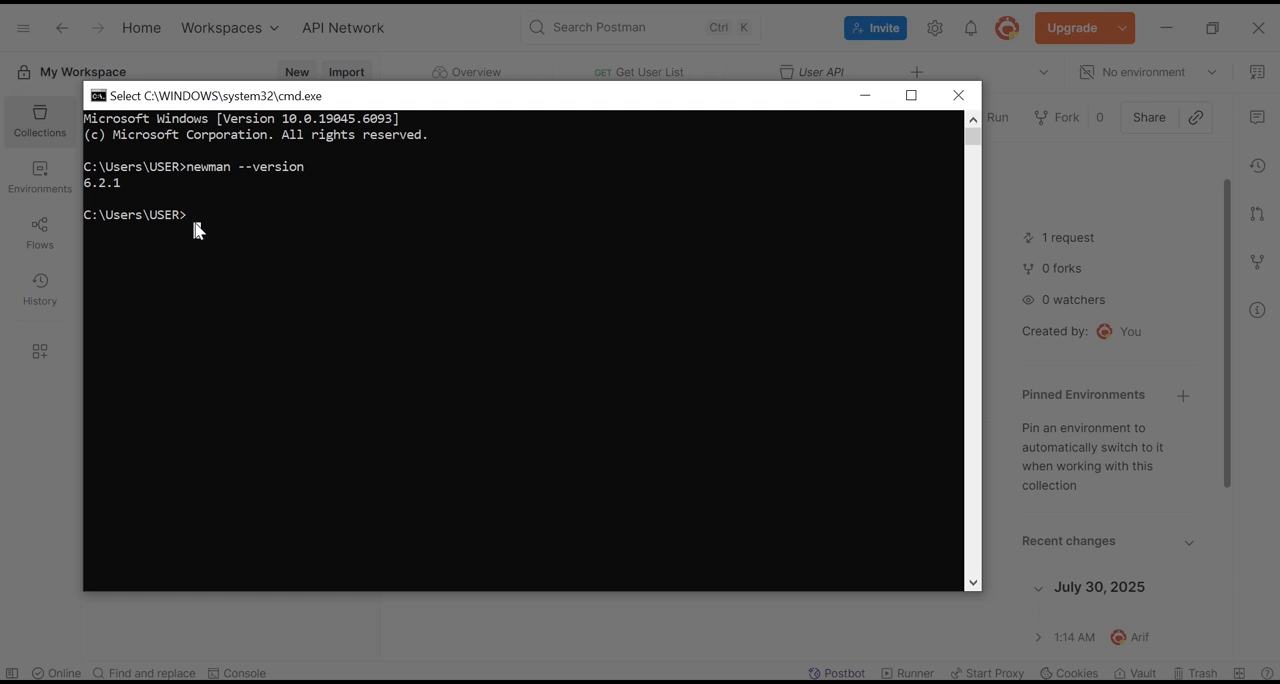
Execute newman run with the copied User API collection link, including its access key, and maximize the Command Prompt window to view the run summary
type("n")
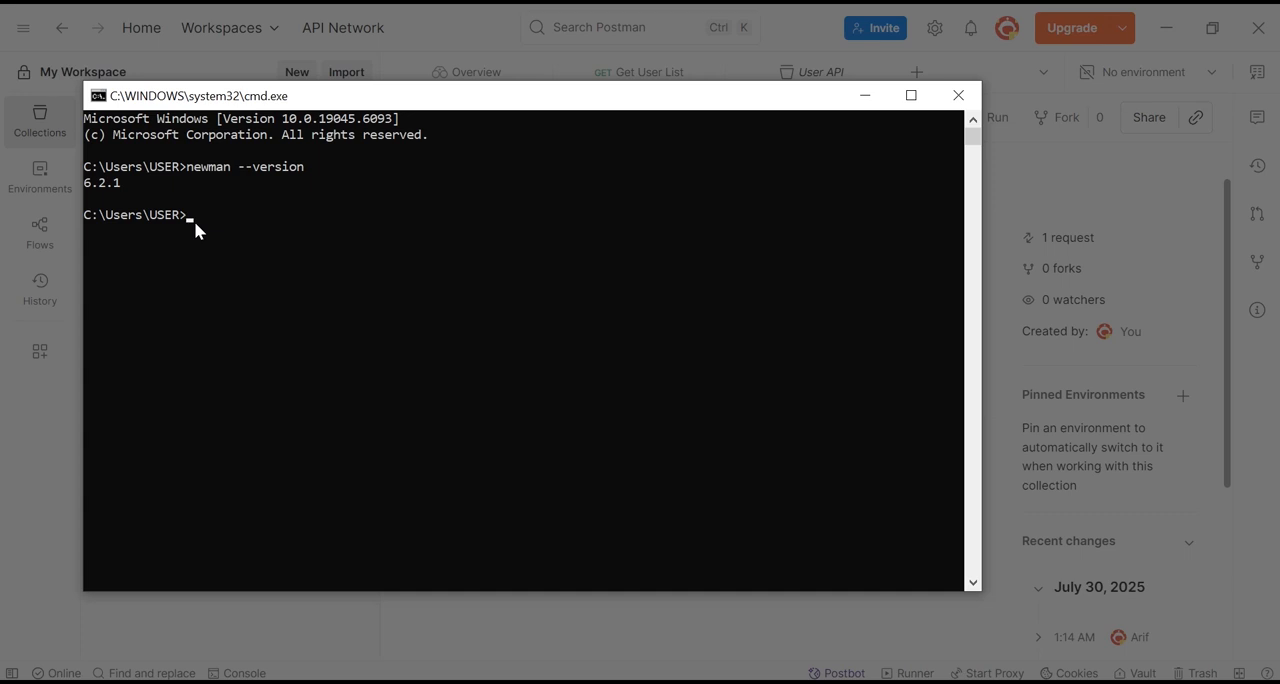
type("ewman run")
key("ctrl+v")
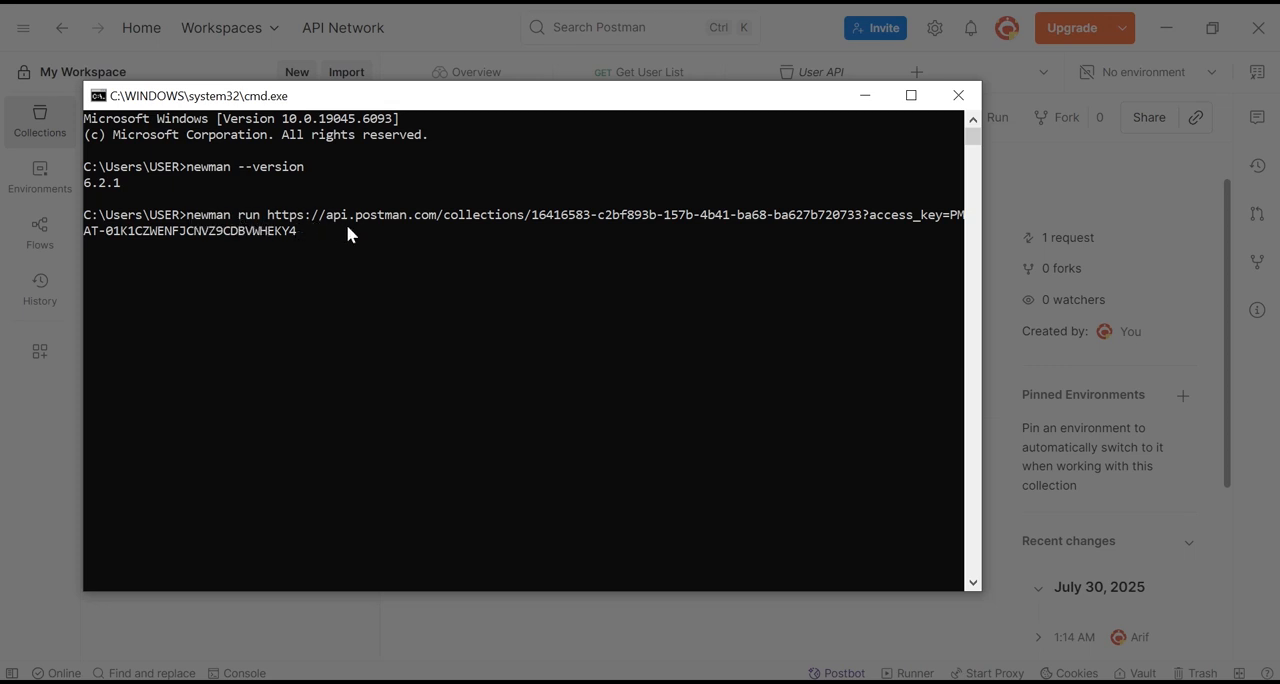
key("Return")
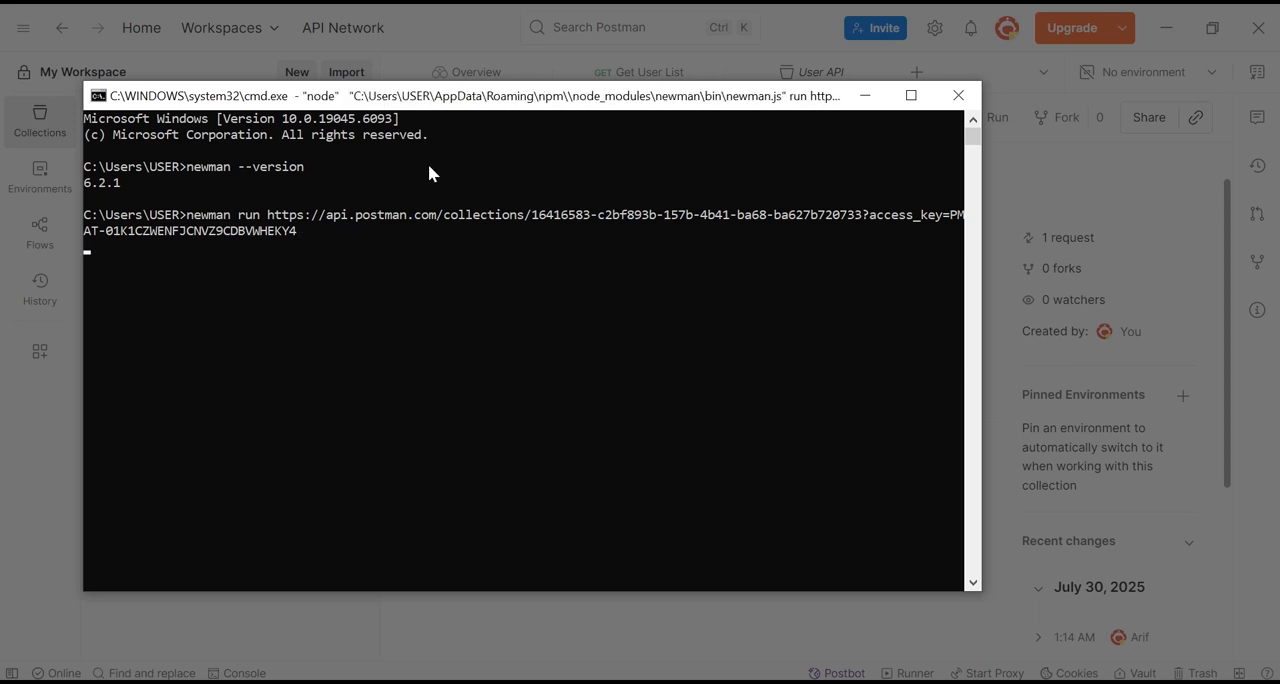
double_click(628, 95)
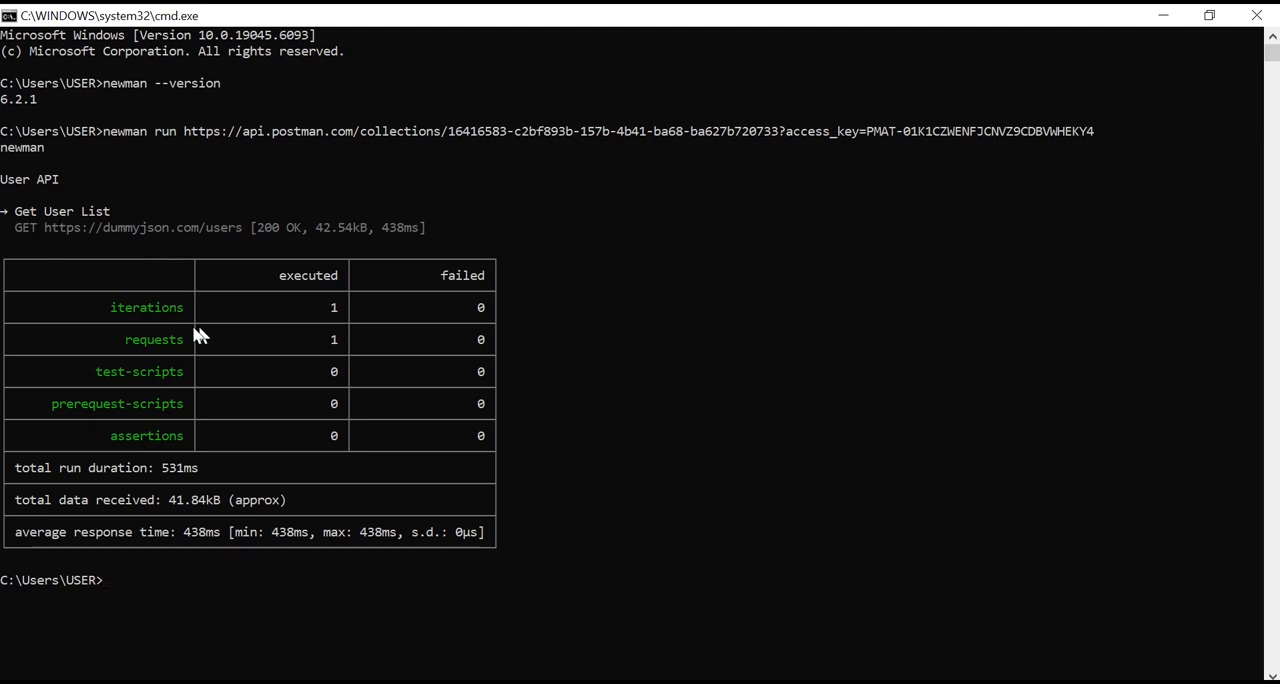
left_click_drag(99, 308, 234, 318)
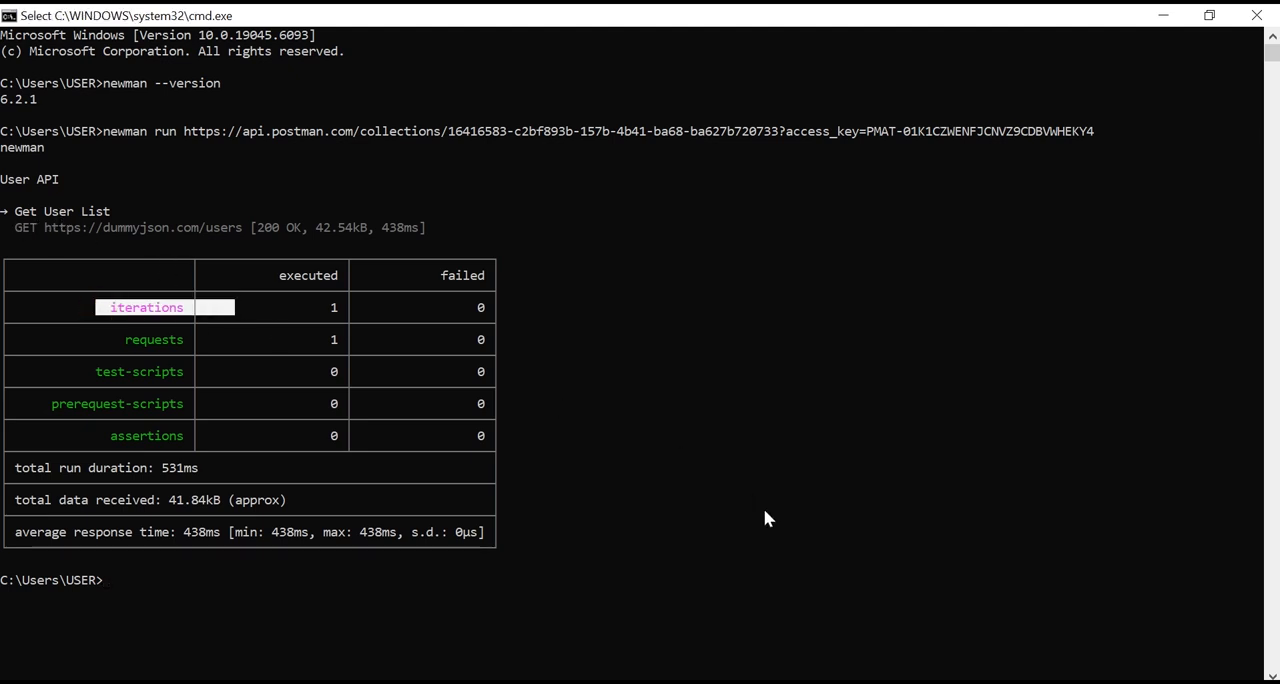
Switch to Postman, close the Share User API dialog, and return to the Command Prompt
key("alt+Tab")
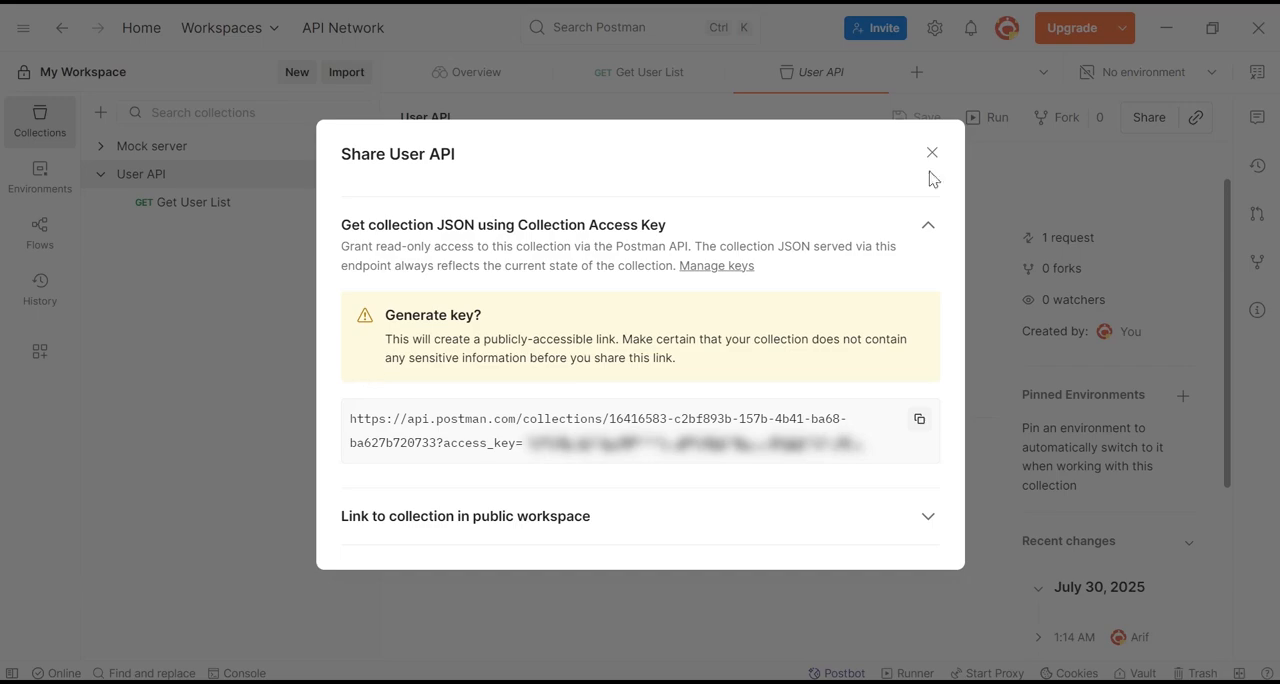
left_click(932, 153)
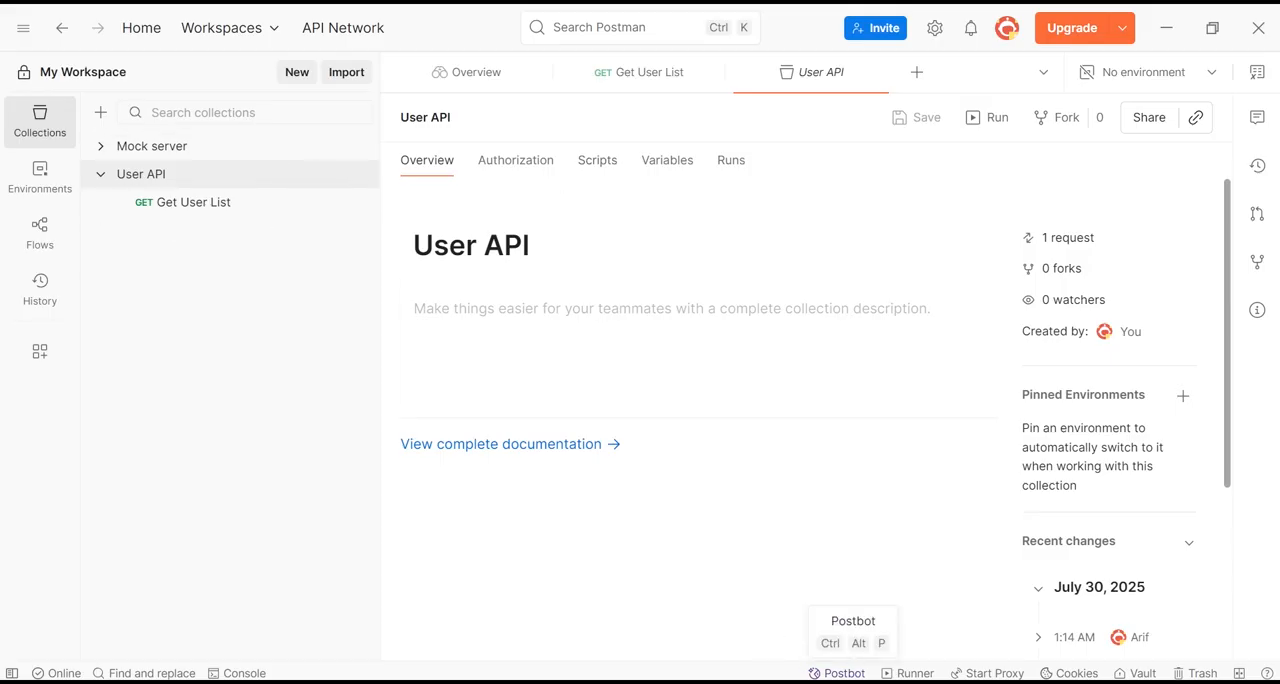
key("alt+Tab")
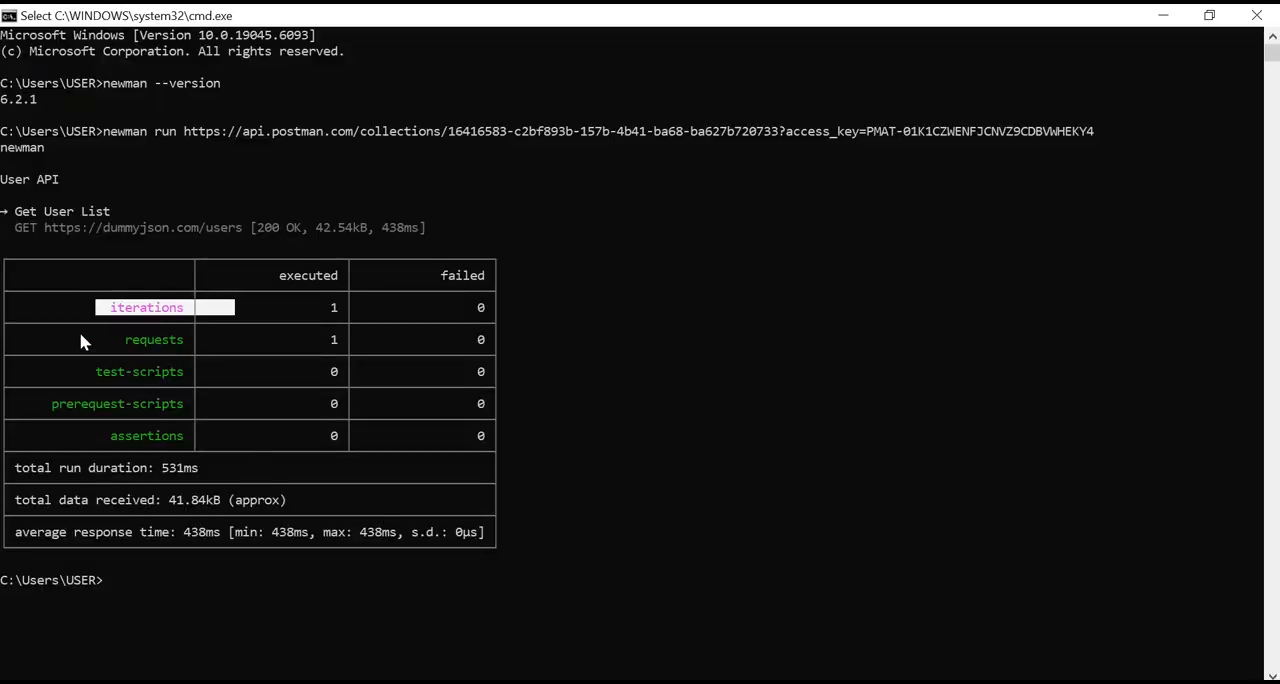
Examine the iterations, requests, test-scripts and assertions rows in the Newman run summary table
left_click(231, 291)
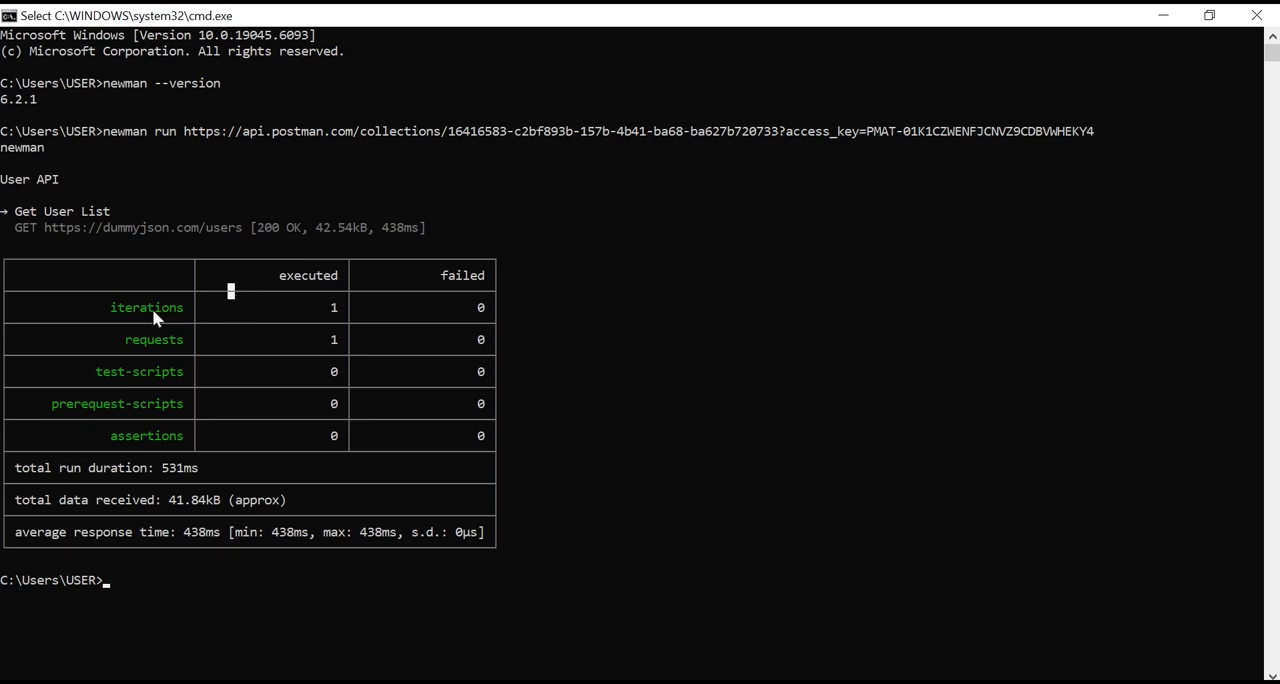
left_click_drag(104, 310, 200, 316)
left_click_drag(123, 333, 214, 345)
left_click_drag(84, 366, 183, 377)
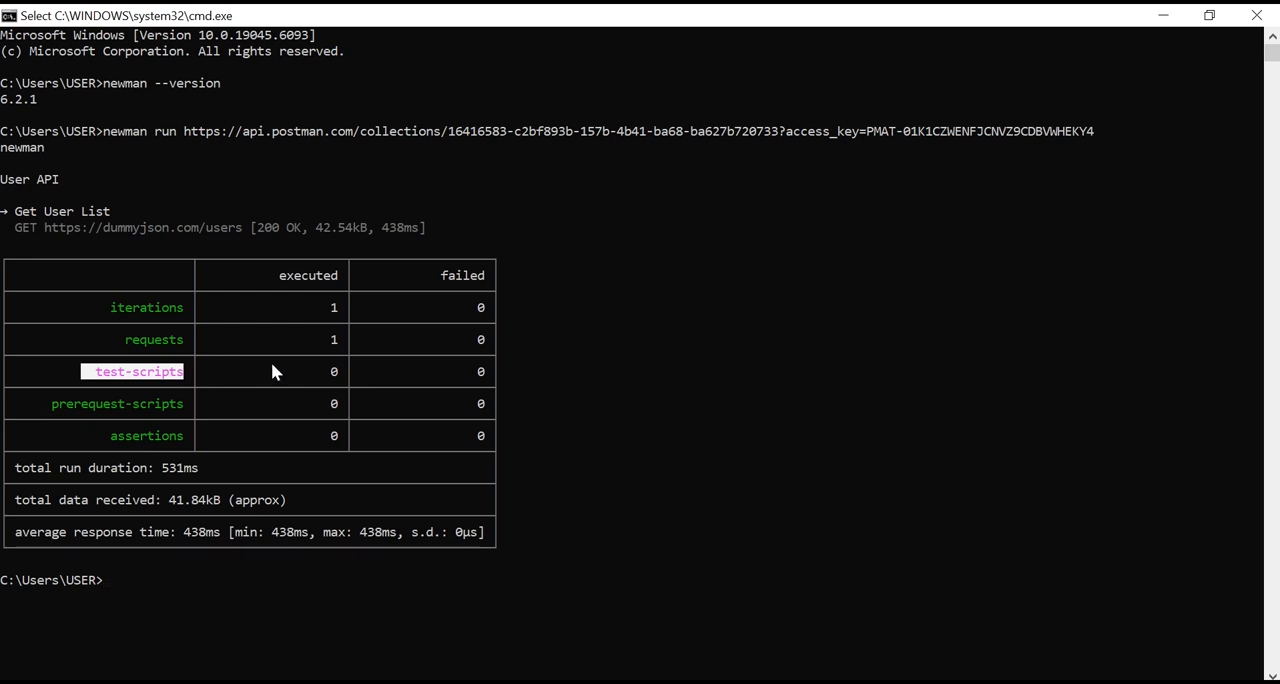
left_click_drag(112, 436, 307, 437)
left_click(305, 436)
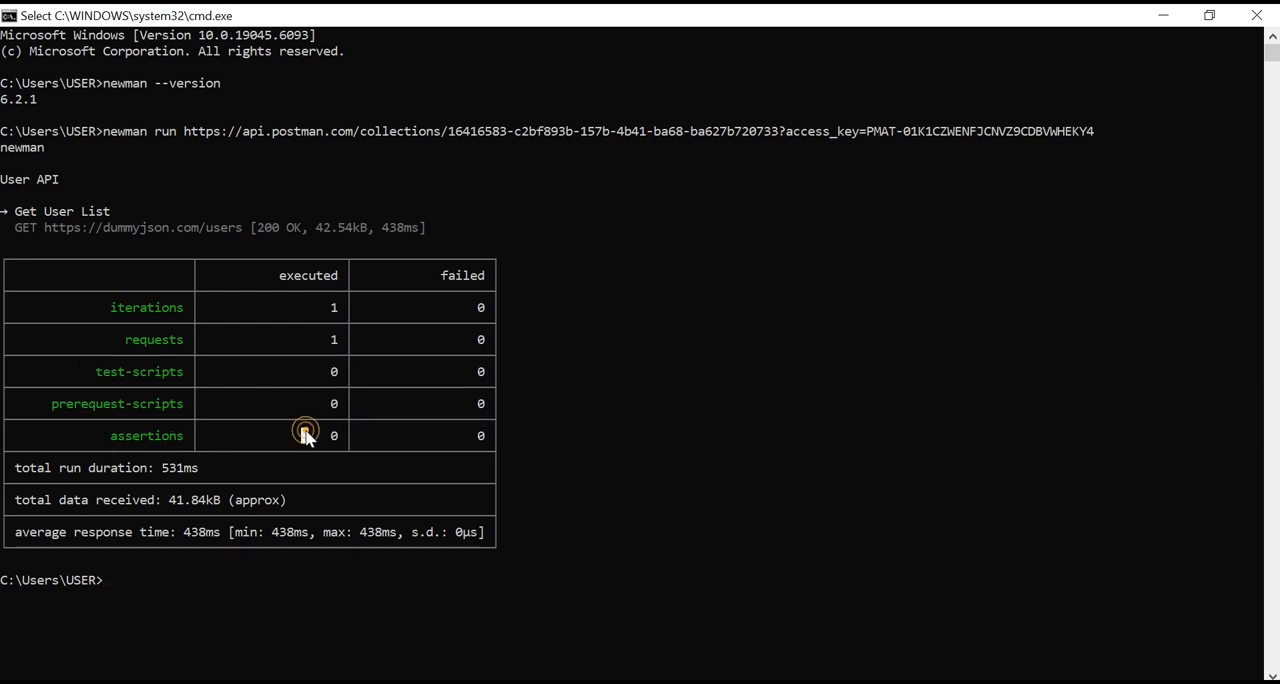